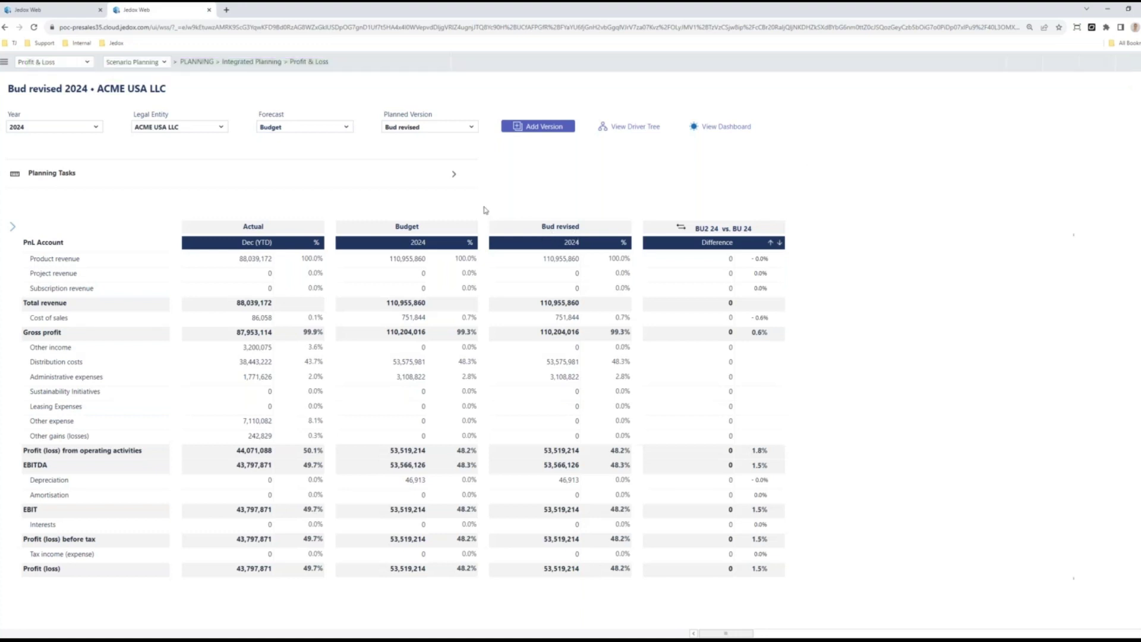
Step: Open the Bottom Up sales planning report and select the 2024 units of Product group 5
left_click(87, 63)
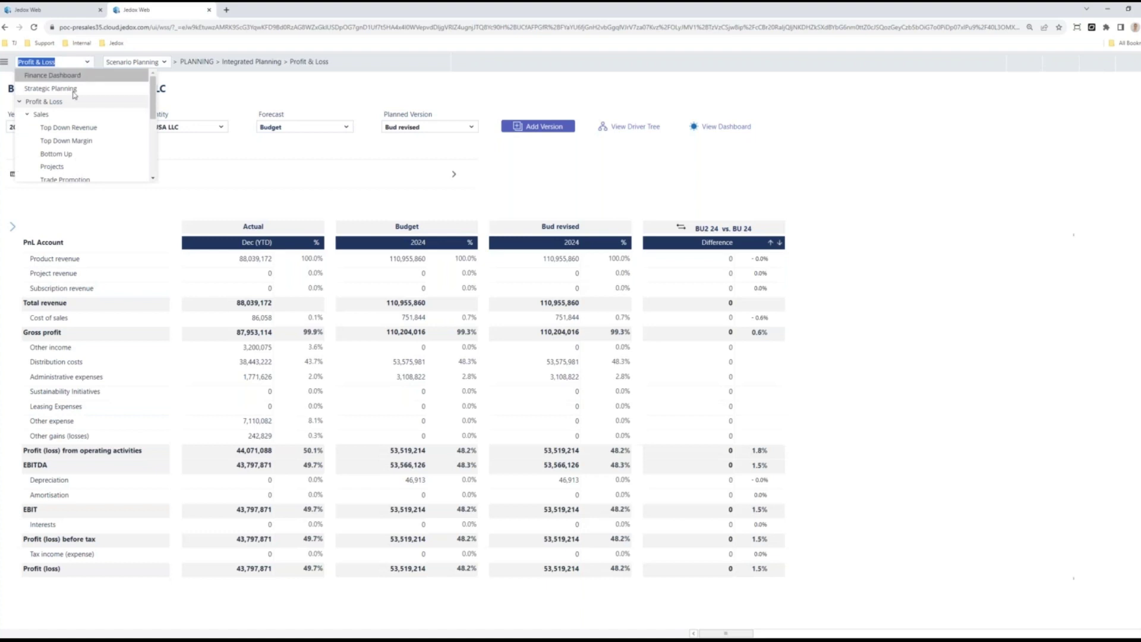
left_click(65, 154)
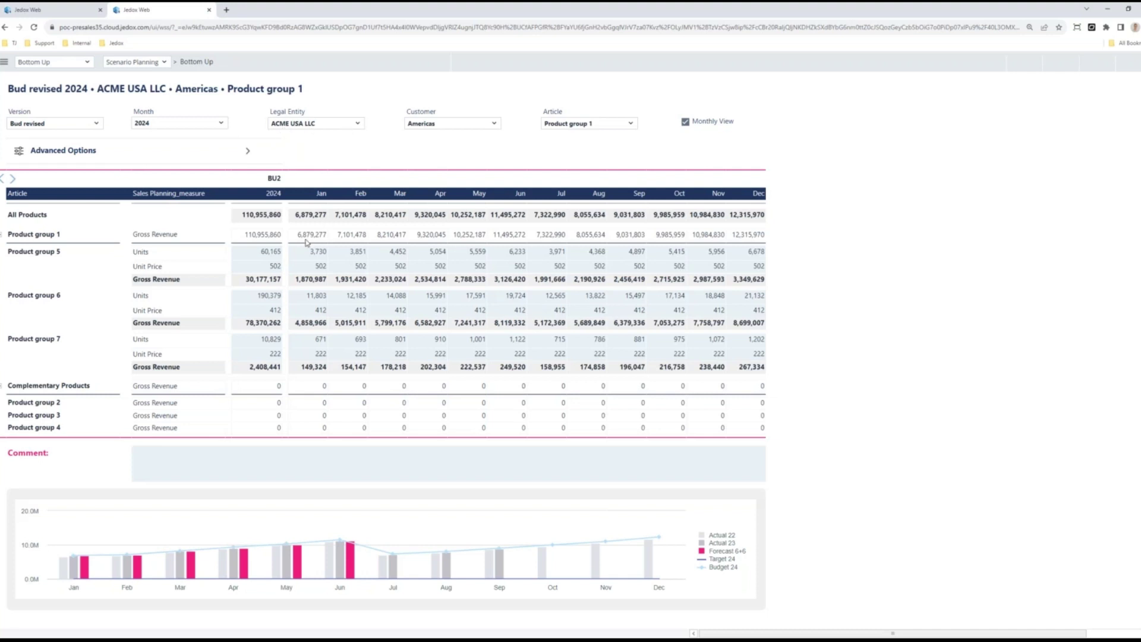
left_click(270, 255)
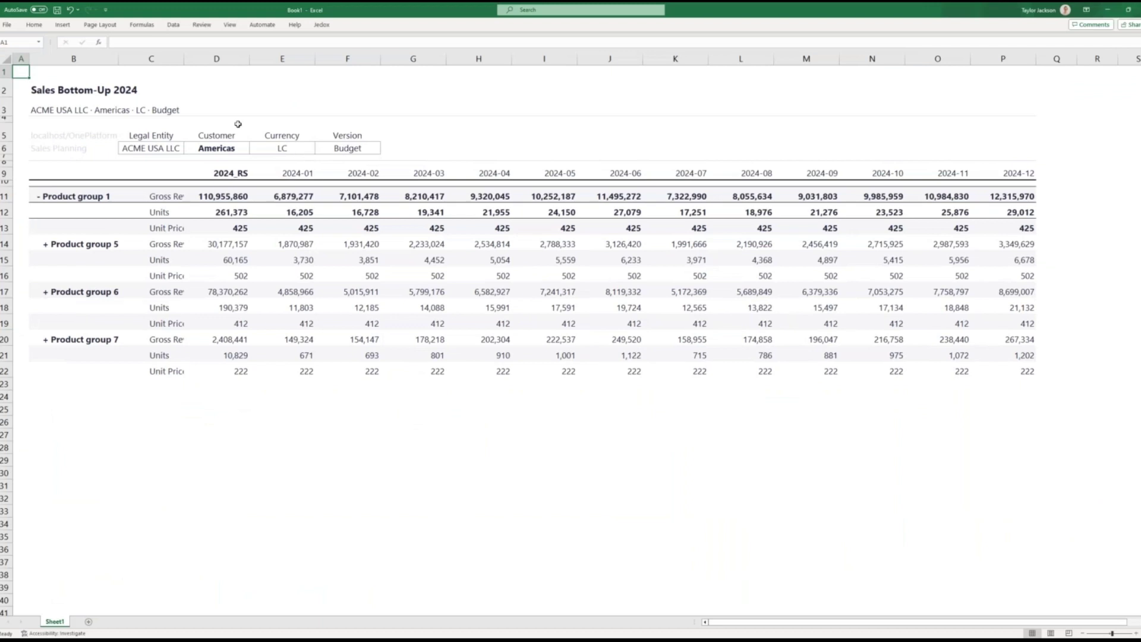
Step: Set the Version of the Sales Bottom-Up 2024 view in the Excel sheet to Bud revised
left_click(321, 25)
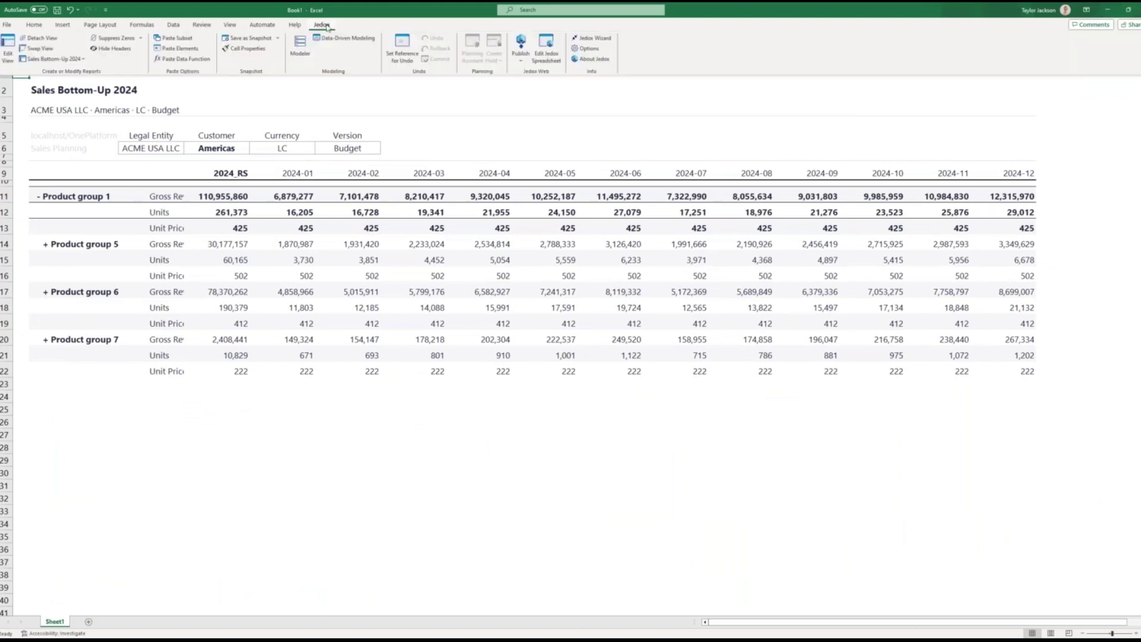
left_click(344, 151)
left_click(342, 149)
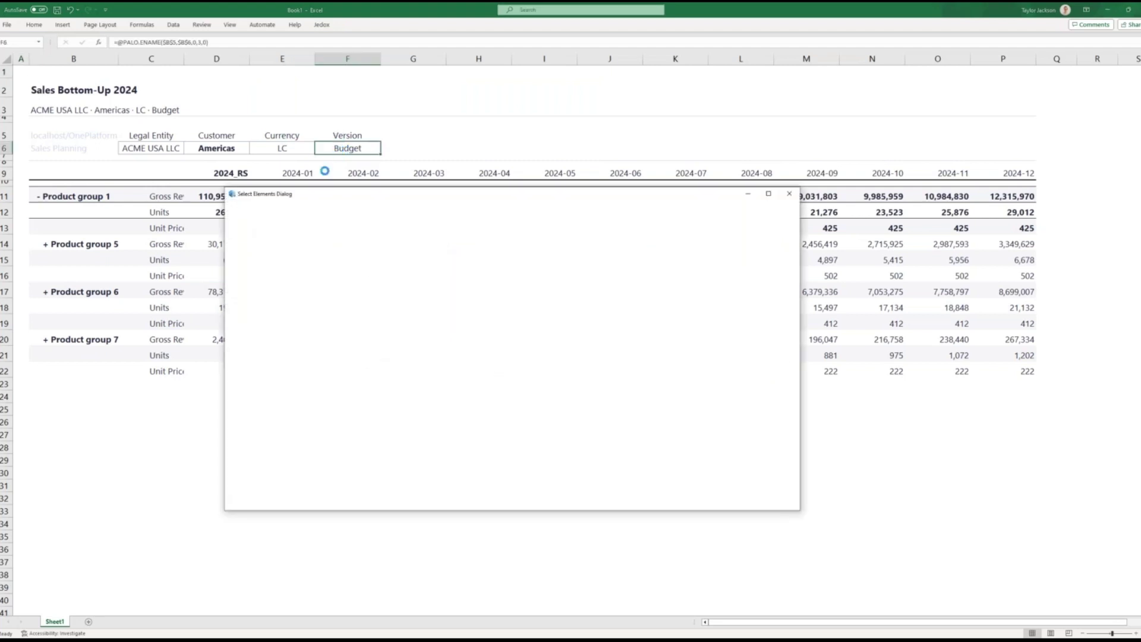
scroll(289, 326, "down", 10)
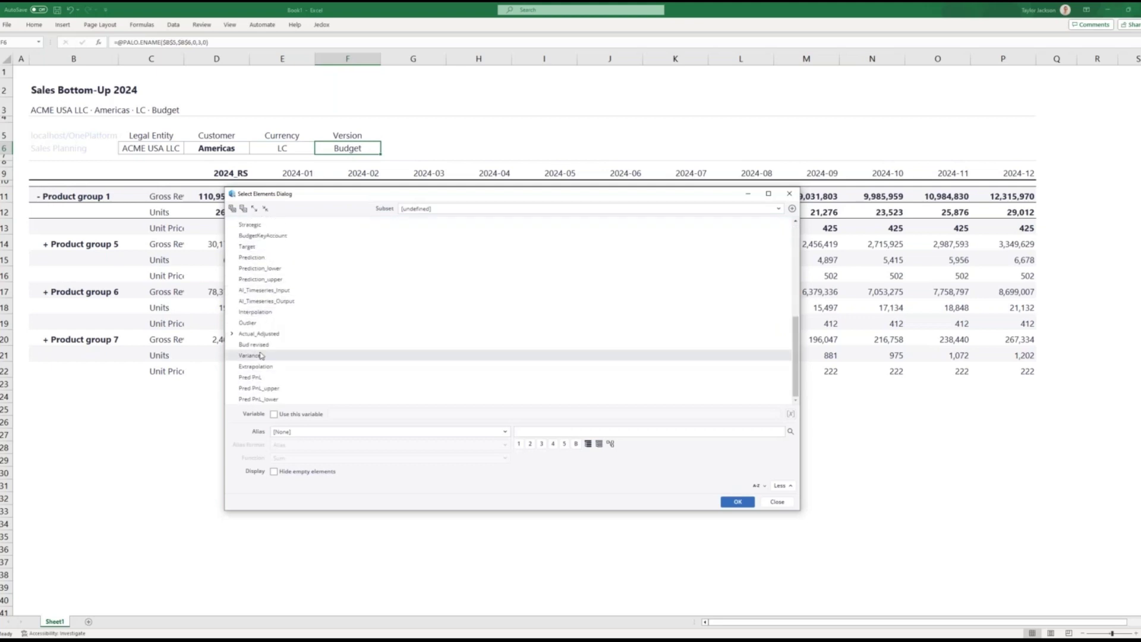
left_click(262, 347)
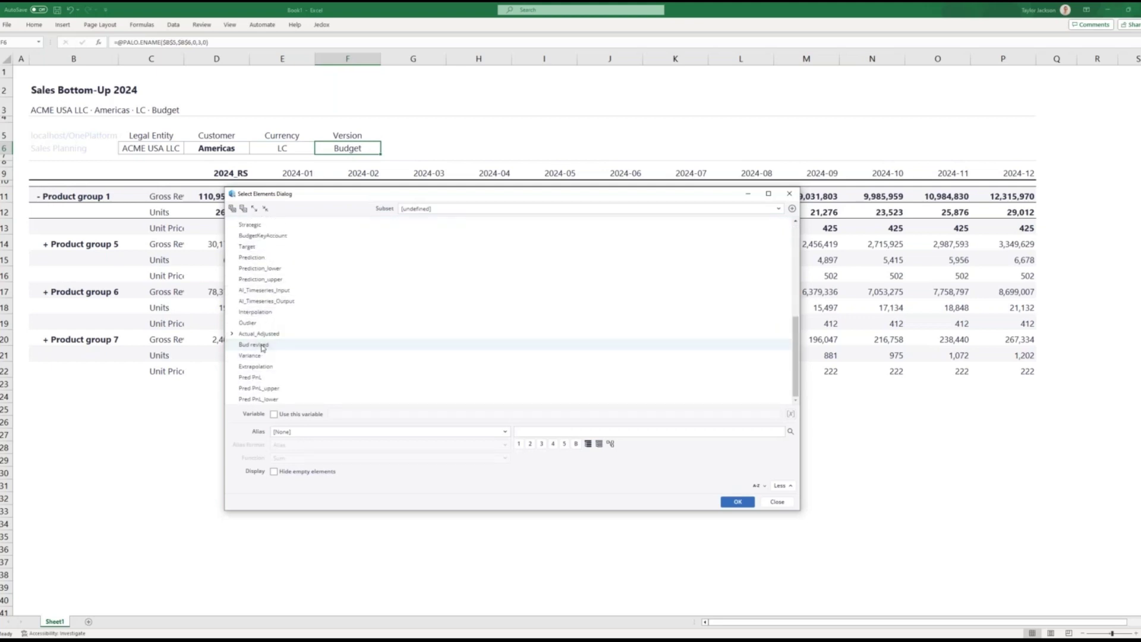
left_click(737, 501)
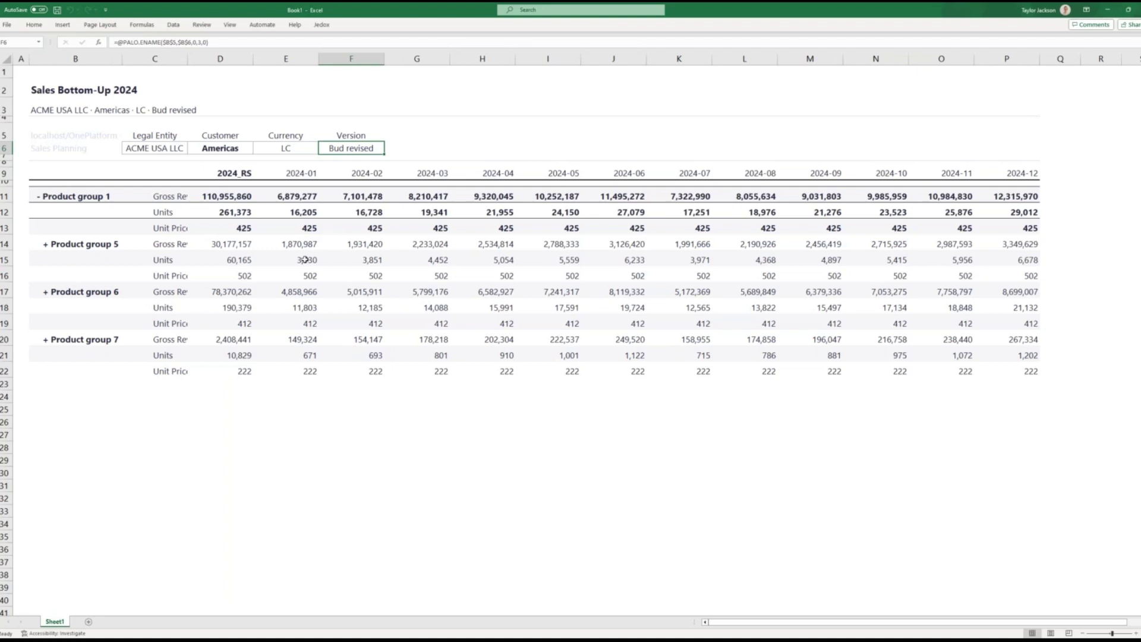
Step: Enter #100k as the full-year 2024 units of Product group 5 in cell D15
left_click(237, 262)
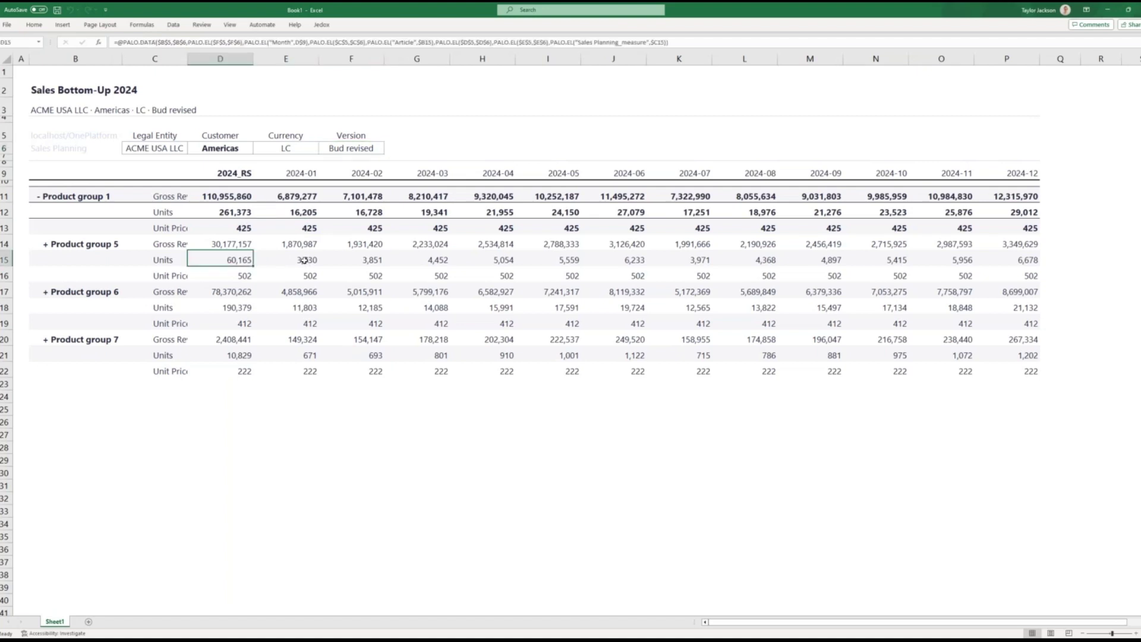
type("#100k")
key("Return")
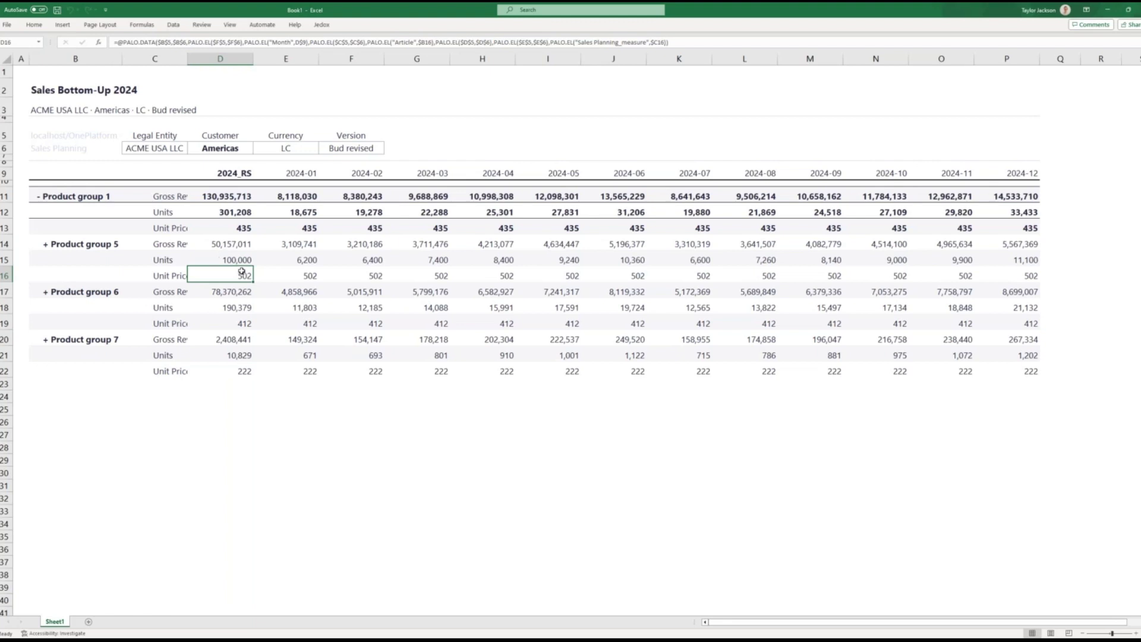
Step: Return to Jedox Web and open the Profit & Loss report to compare Bud revised with Budget
left_click(1107, 9)
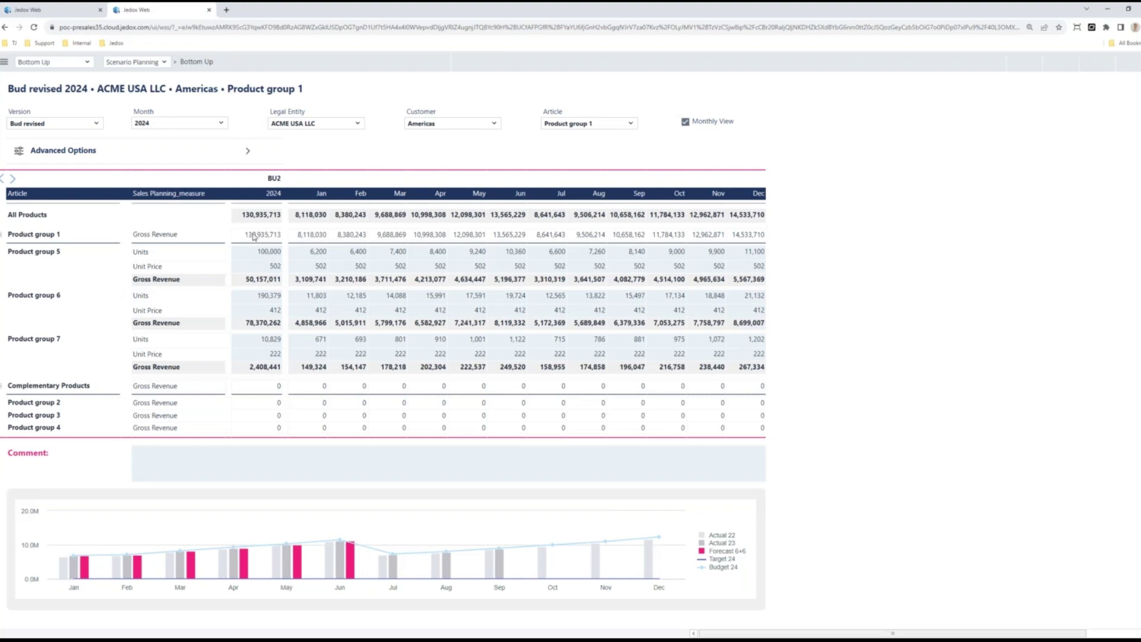
left_click(87, 65)
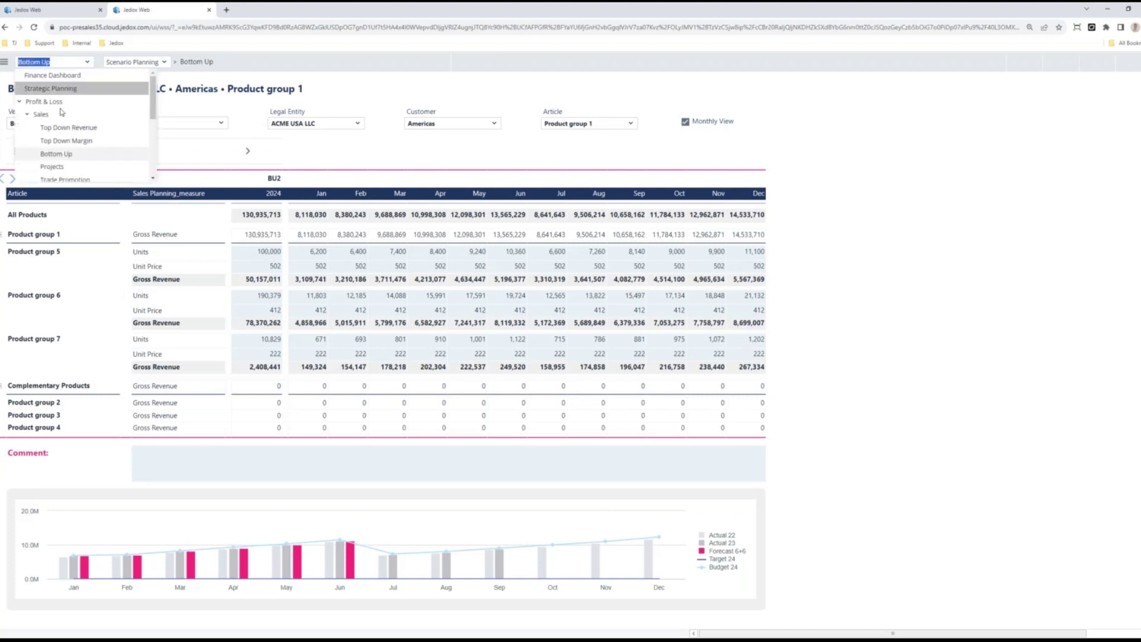
left_click(46, 103)
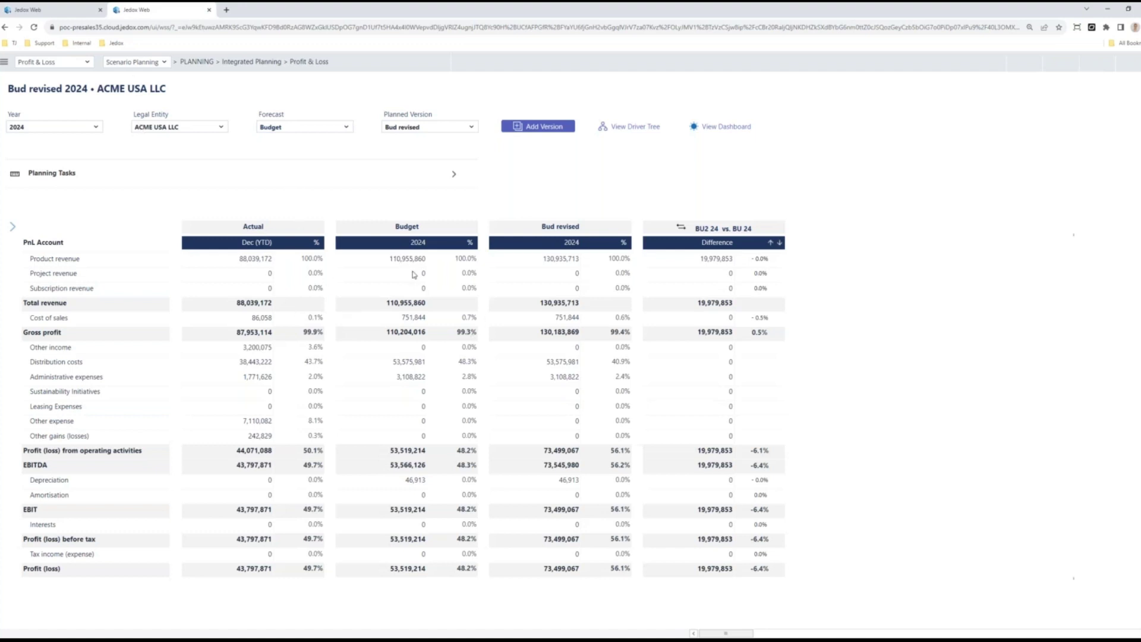
Step: Open the Finance Dashboard and set its Version to Bud revised and its Comparison to Best Case
left_click(86, 64)
left_click(56, 76)
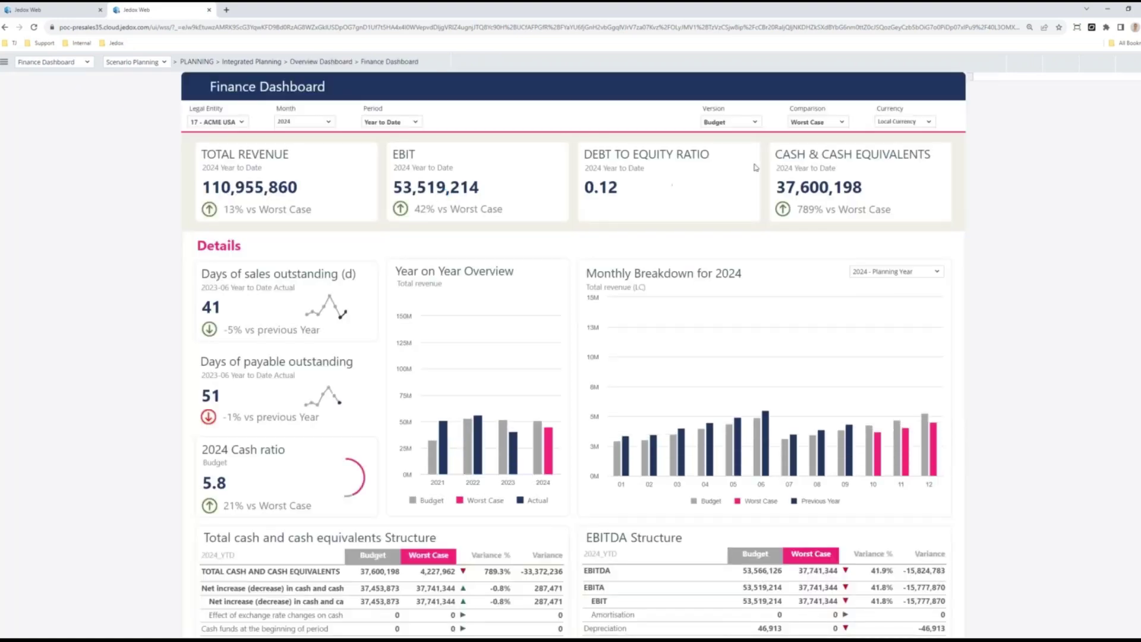
left_click(754, 122)
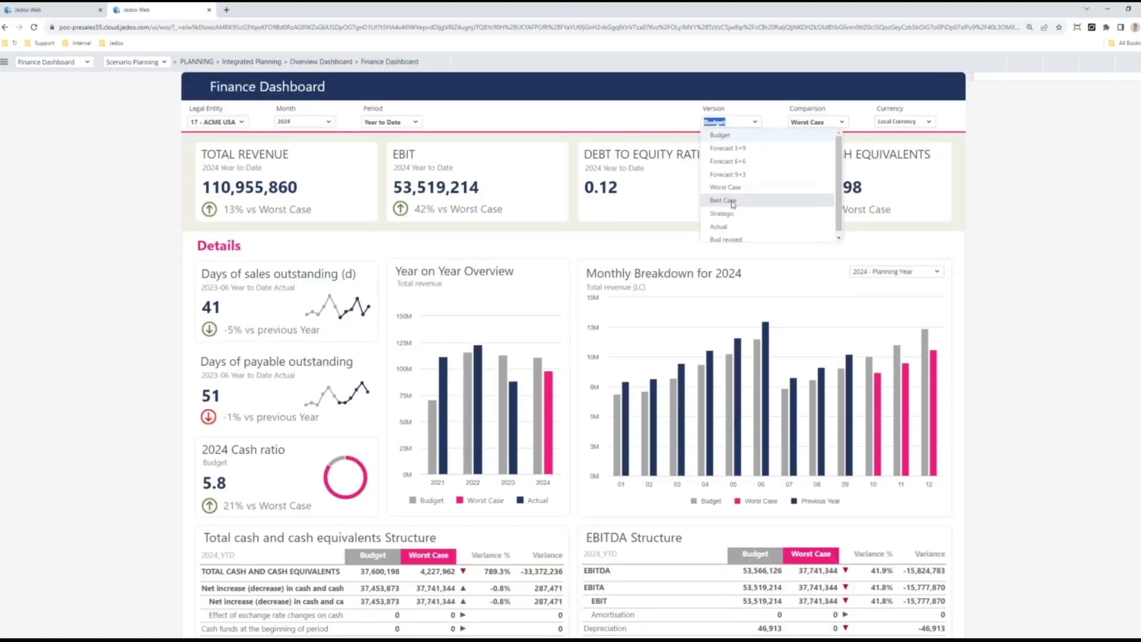
left_click(727, 239)
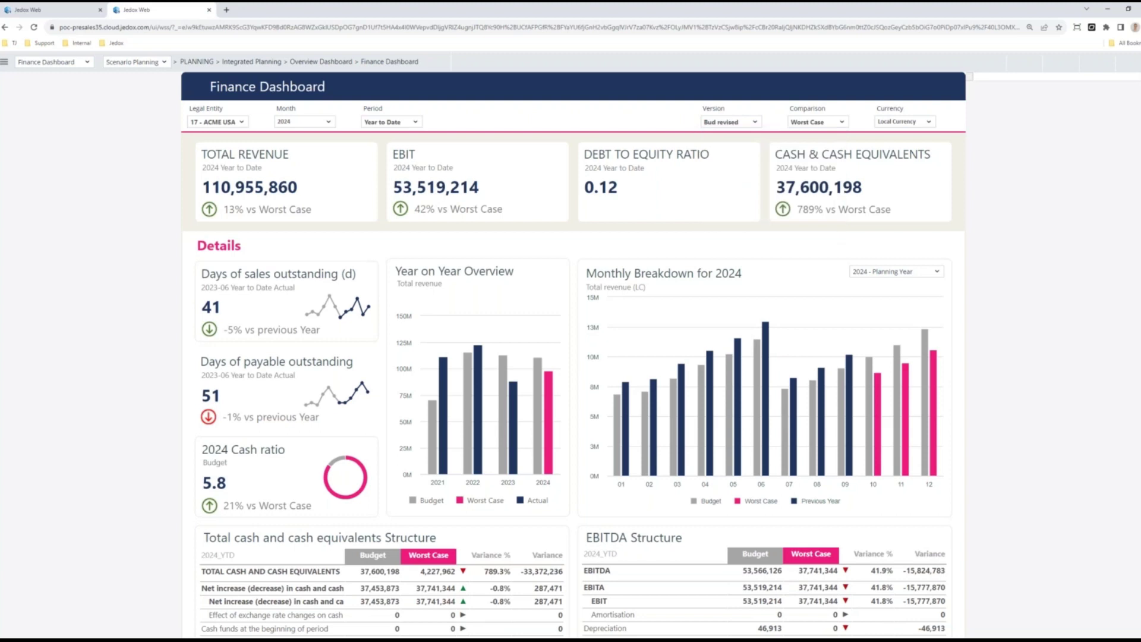
left_click(841, 125)
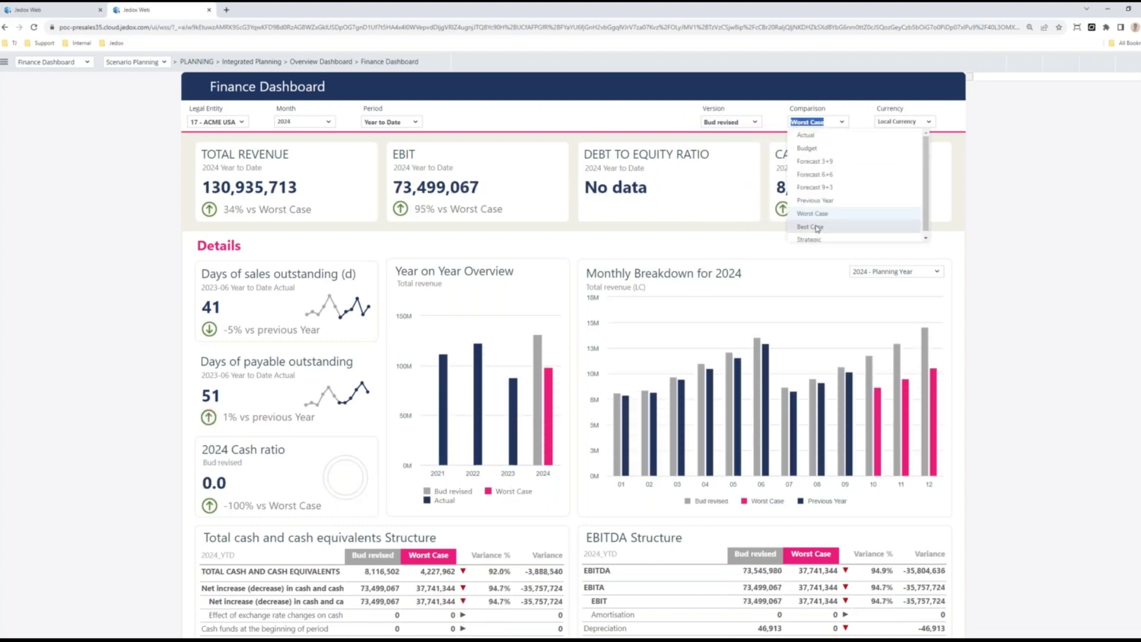
left_click(820, 230)
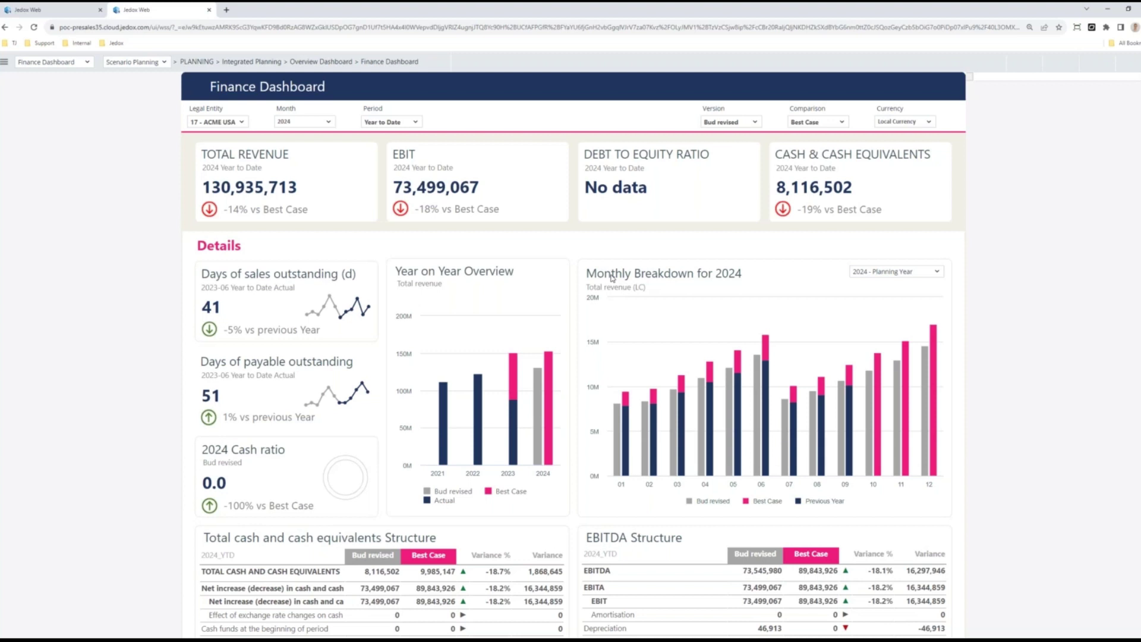
scroll(608, 281, "down", 1)
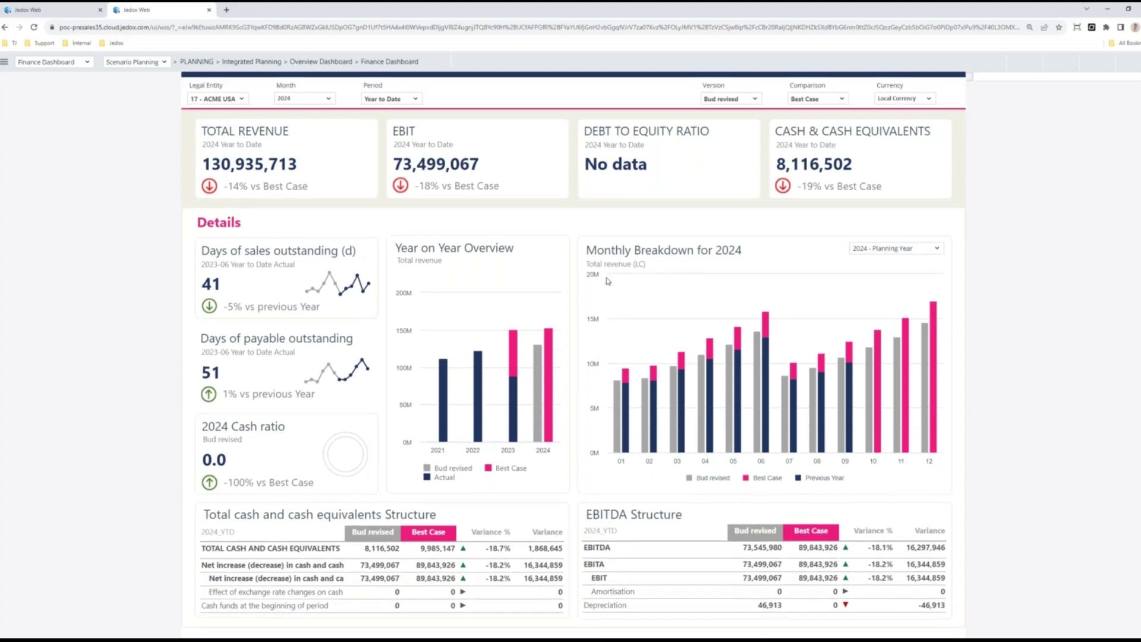
scroll(607, 281, "up", 1)
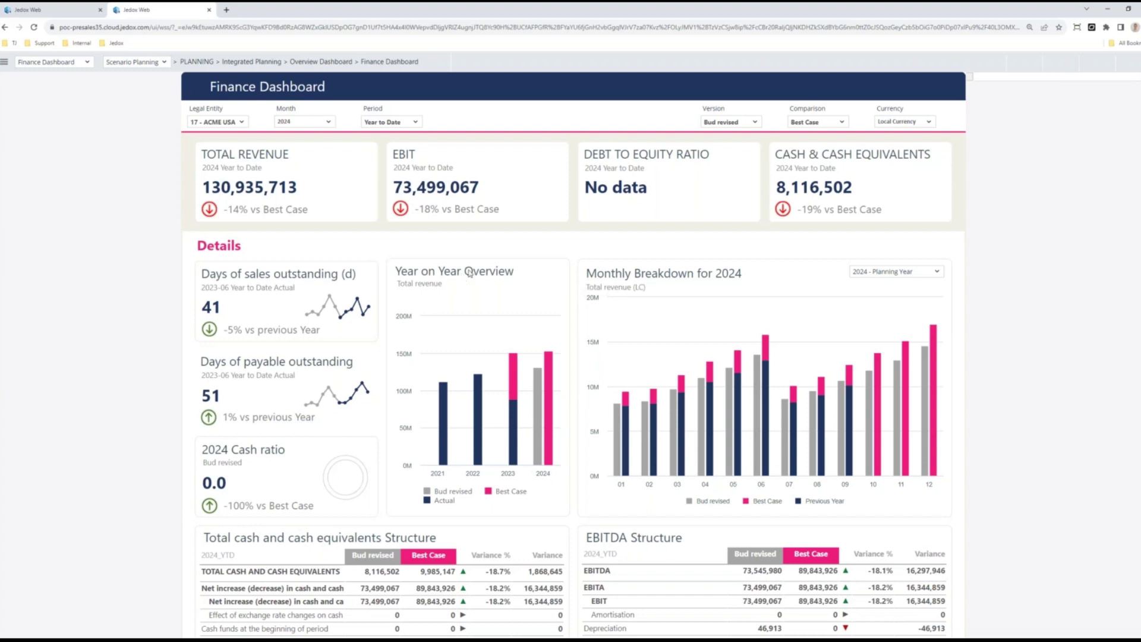
scroll(469, 321, "down", 1)
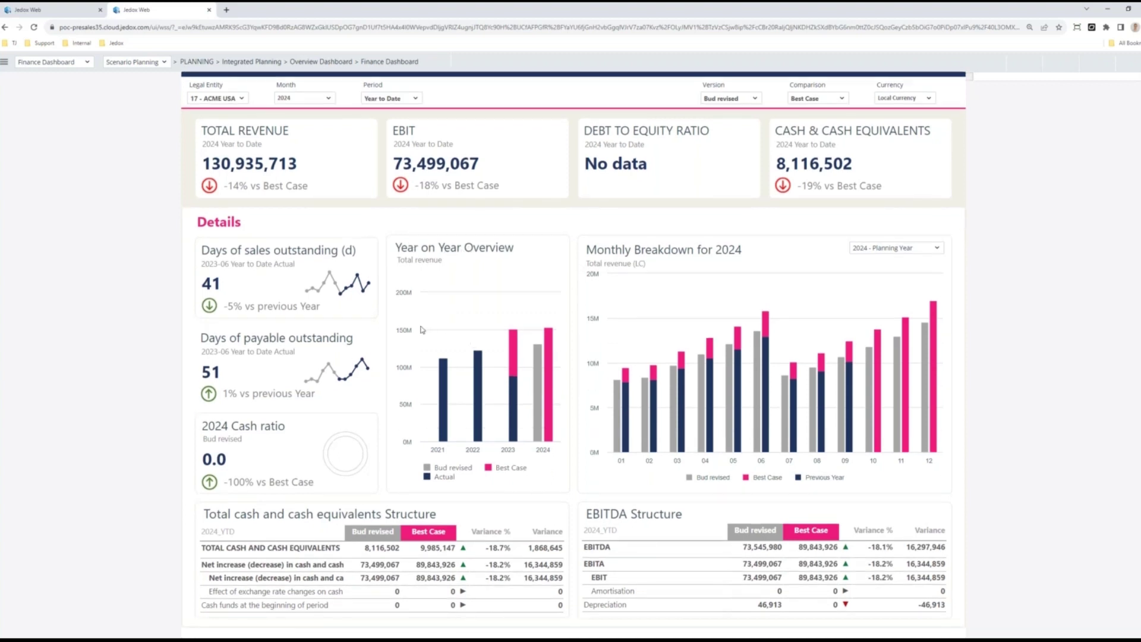
scroll(423, 330, "up", 1)
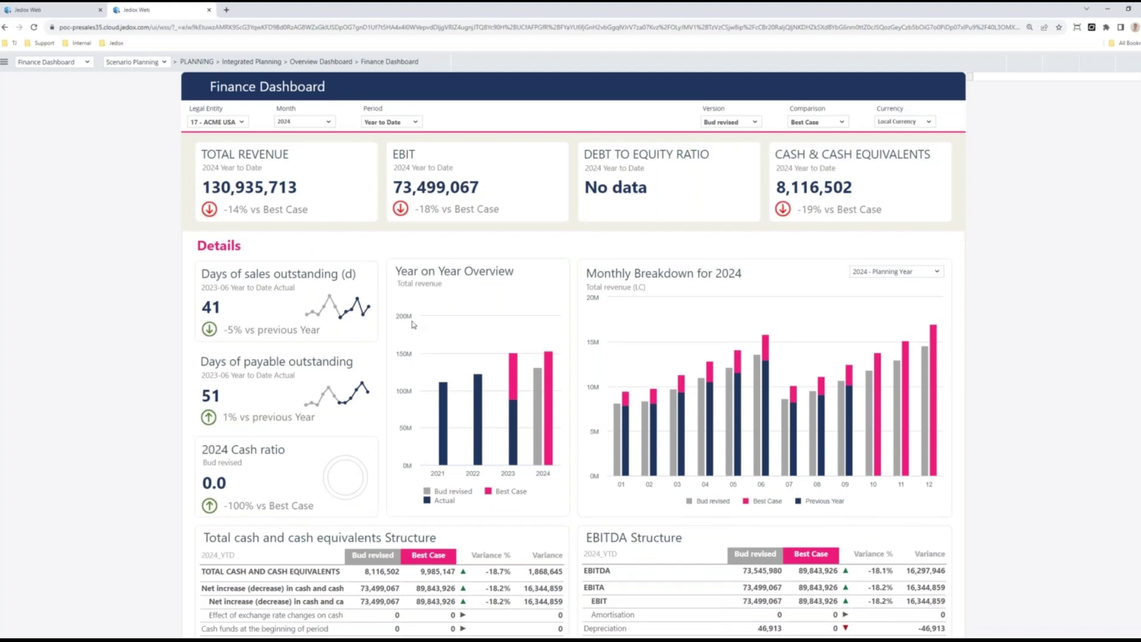
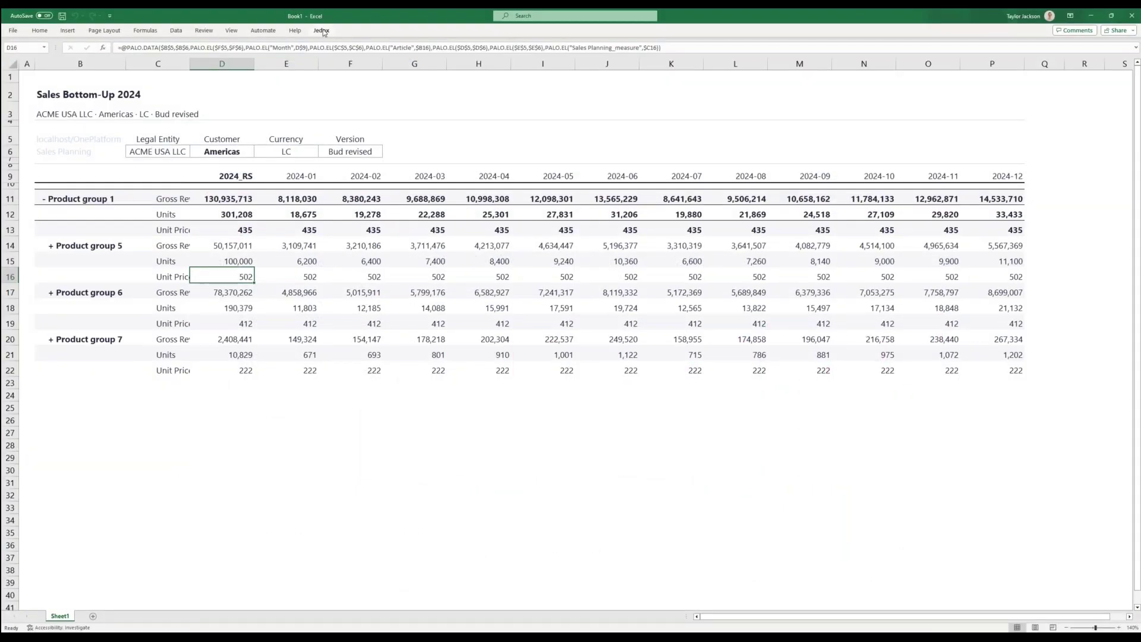
Step: Edit the Sales Bottom-Up 2024 view in Excel by moving the Version dimension from the POV to the columns
left_click(322, 30)
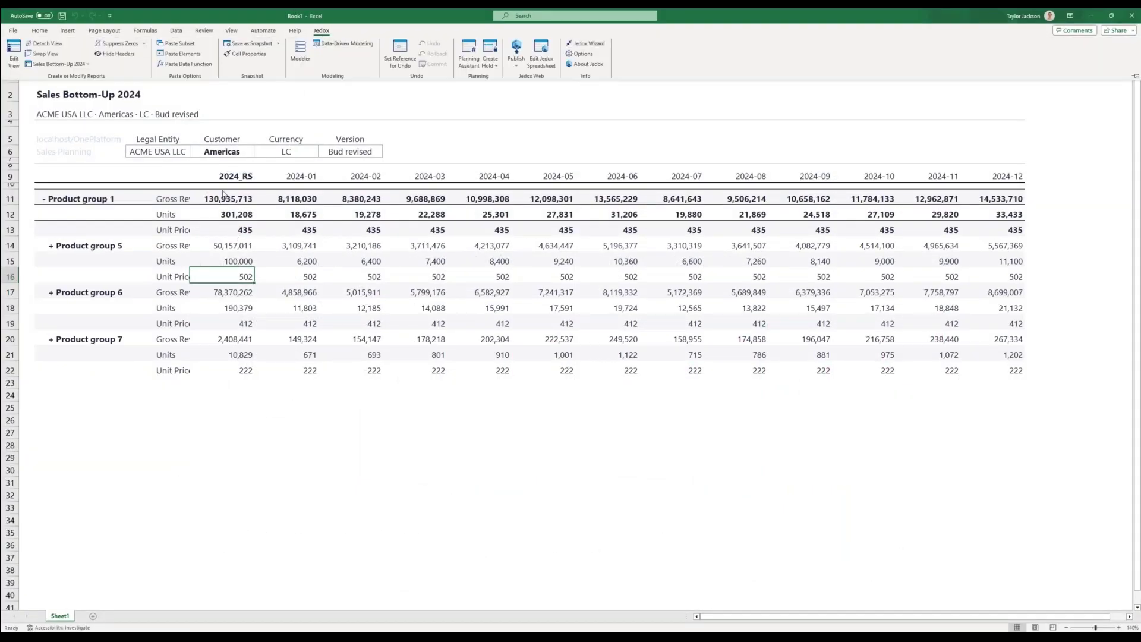
left_click(13, 53)
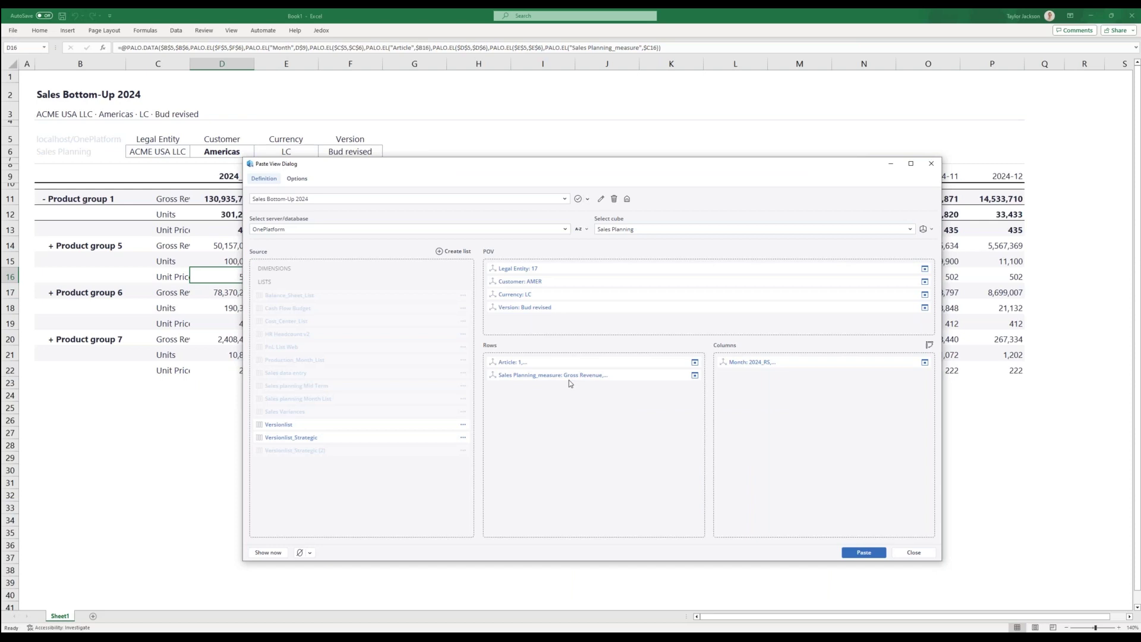
left_click_drag(547, 311, 834, 402)
Step: Choose Budget and Bud revised as the Version column elements and paste the updated view into the sheet
left_click(925, 375)
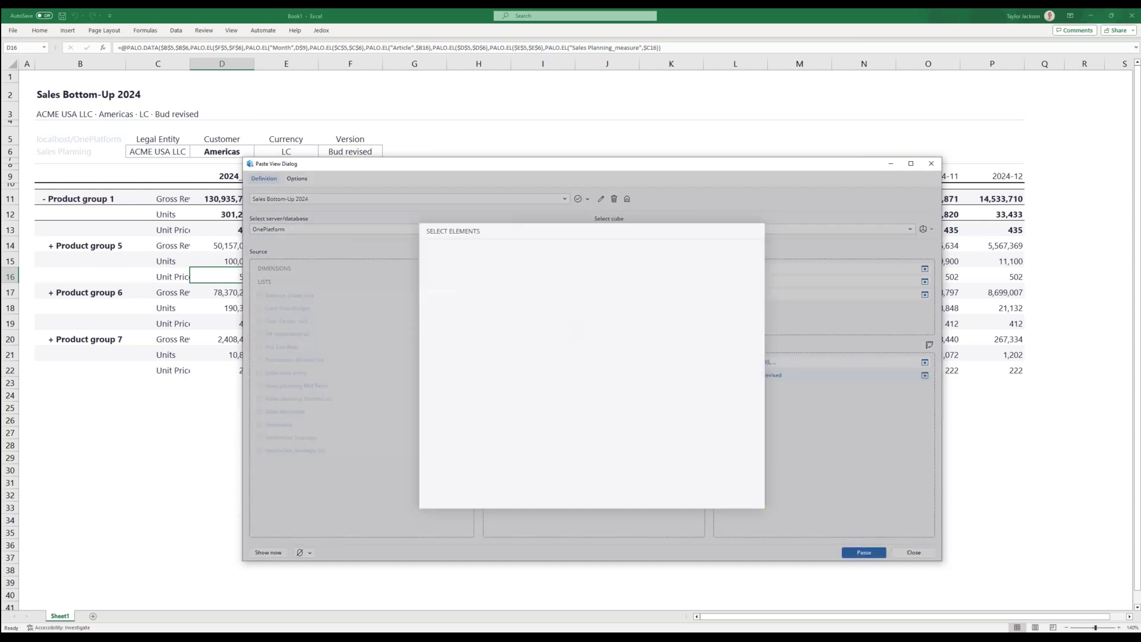
left_click(442, 274)
scroll(452, 333, "down", 5)
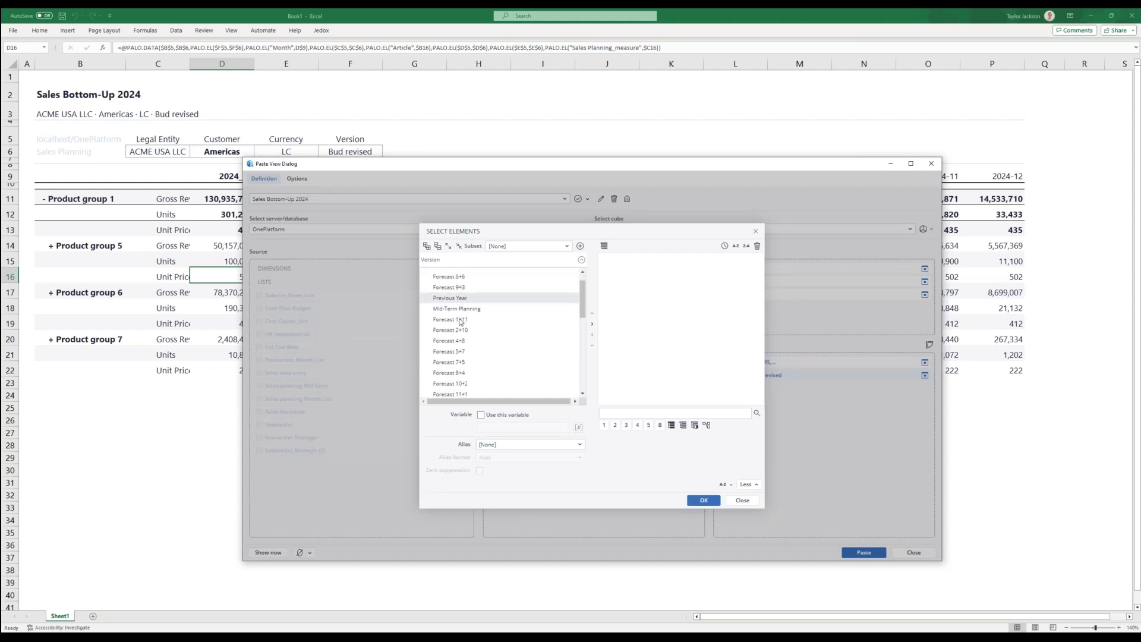
scroll(458, 353, "down", 4)
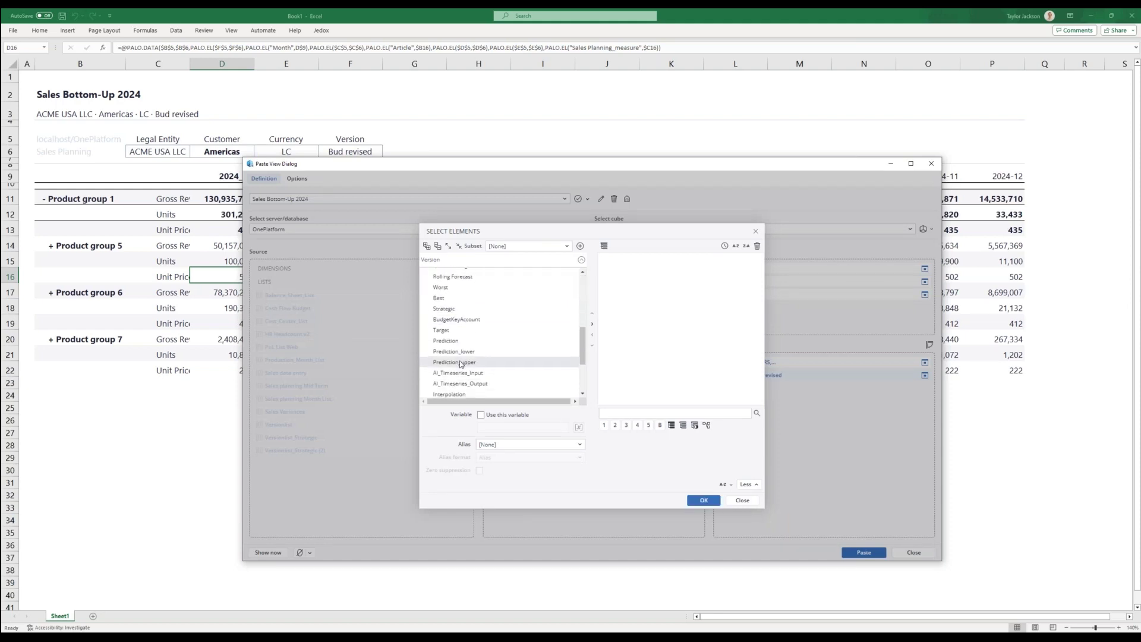
left_click(447, 339, "ctrl")
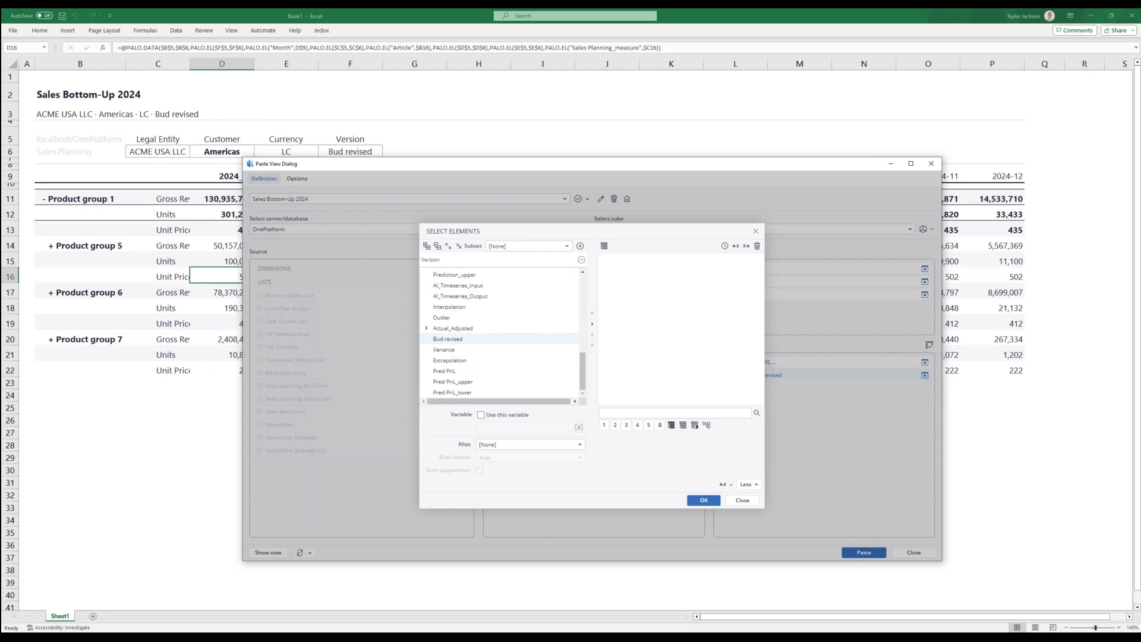
left_click(592, 324)
left_click(703, 500)
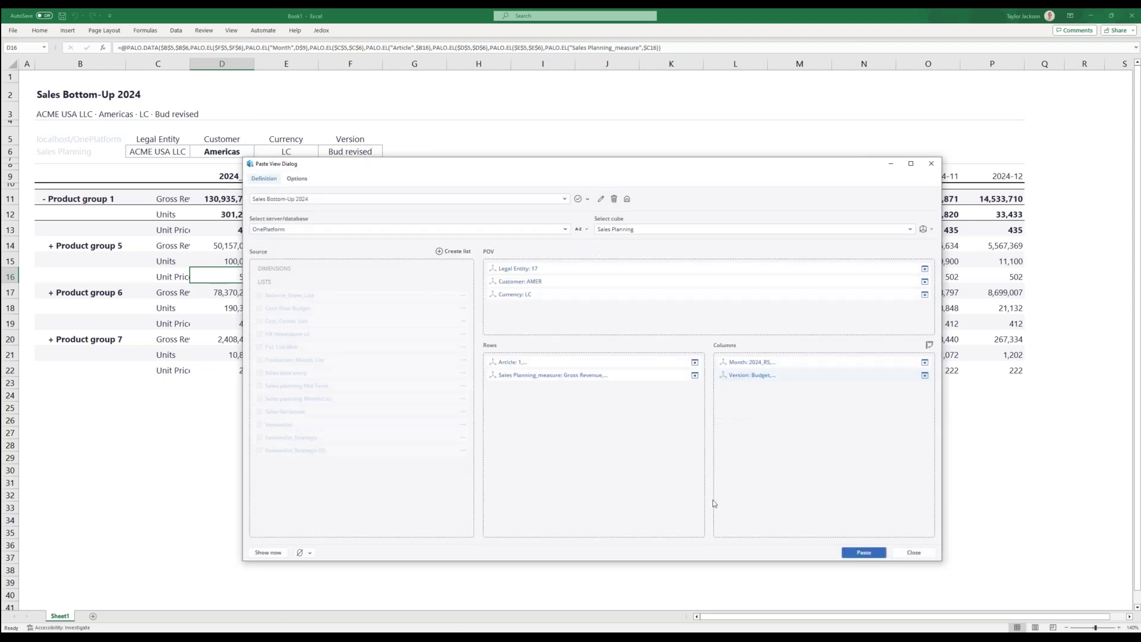
left_click(864, 552)
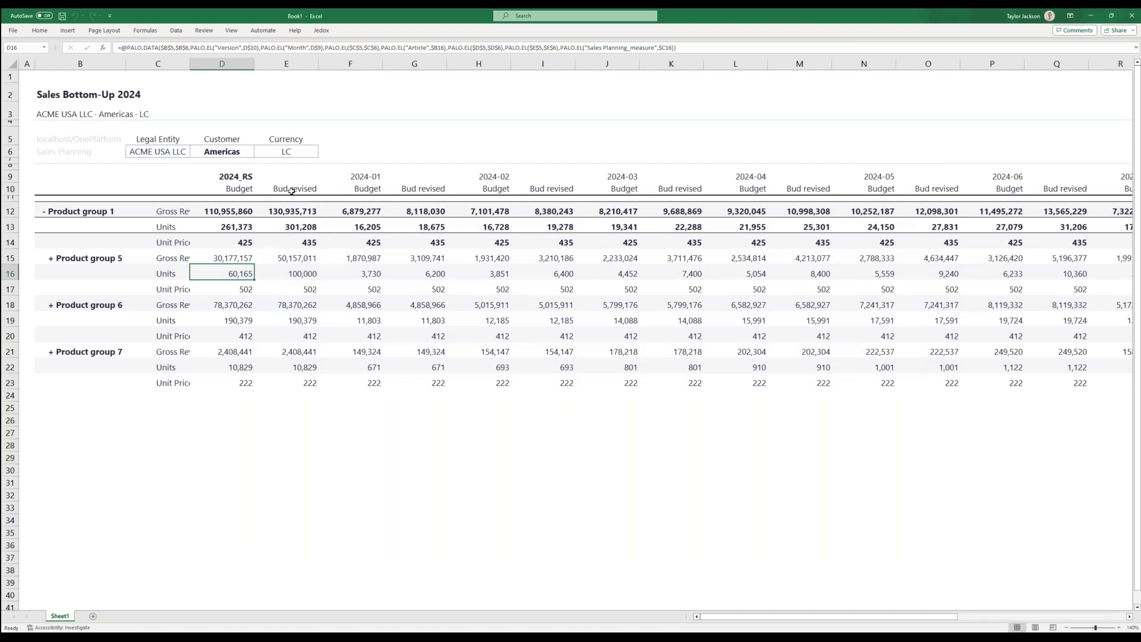
left_click(296, 274)
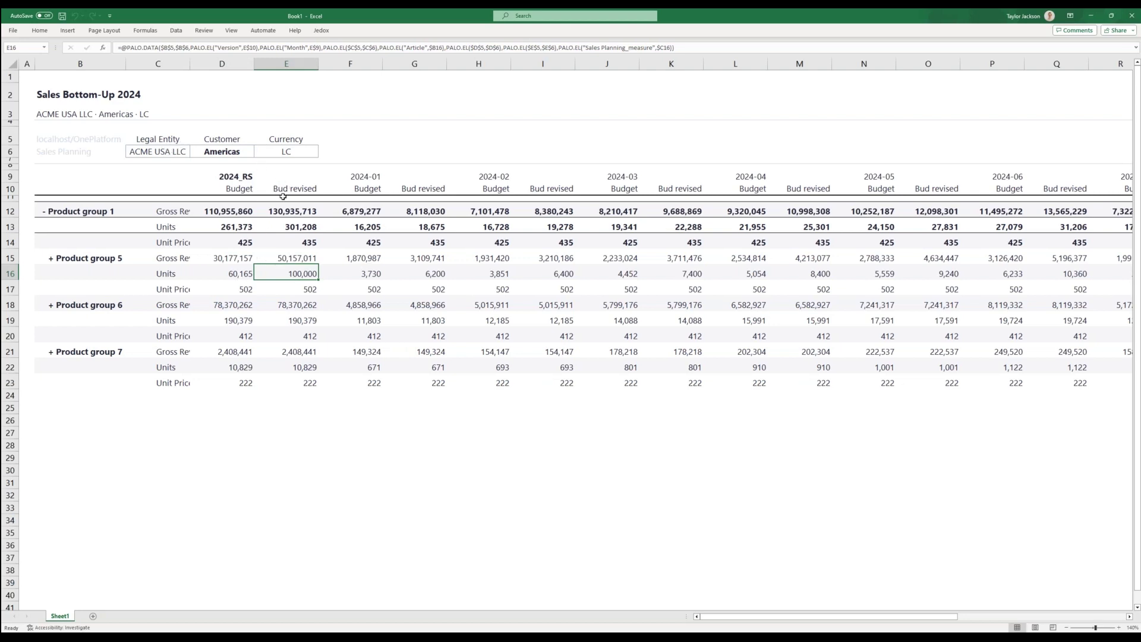
Step: Switch from Excel back to Jedox Web and change the report filter from Scenario Planning to All Reports
left_click(321, 30)
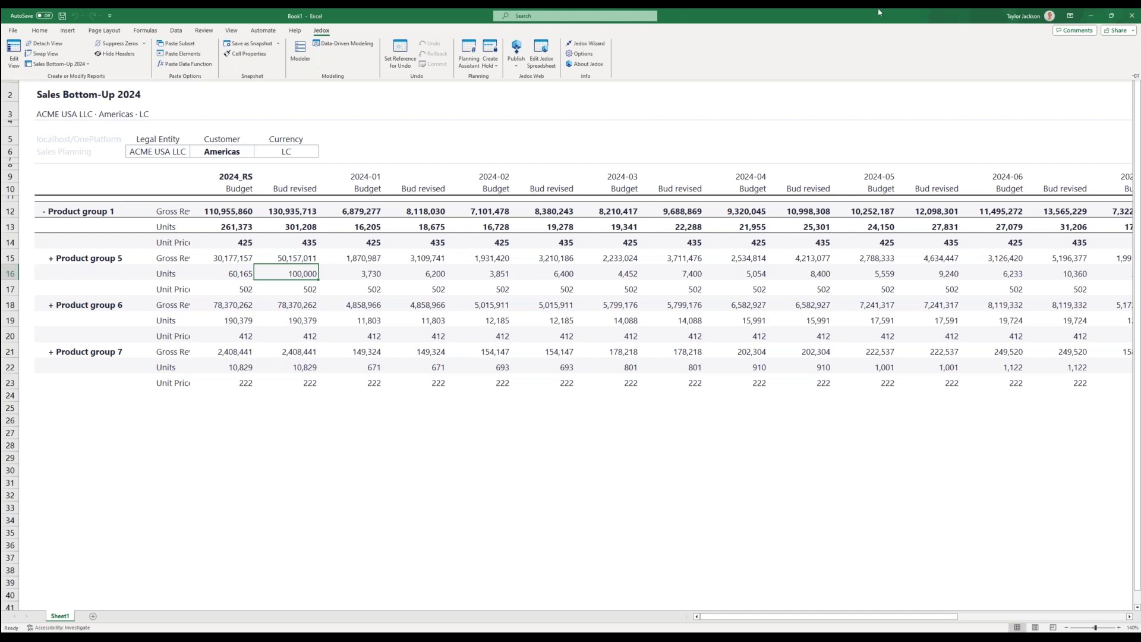
left_click(1089, 16)
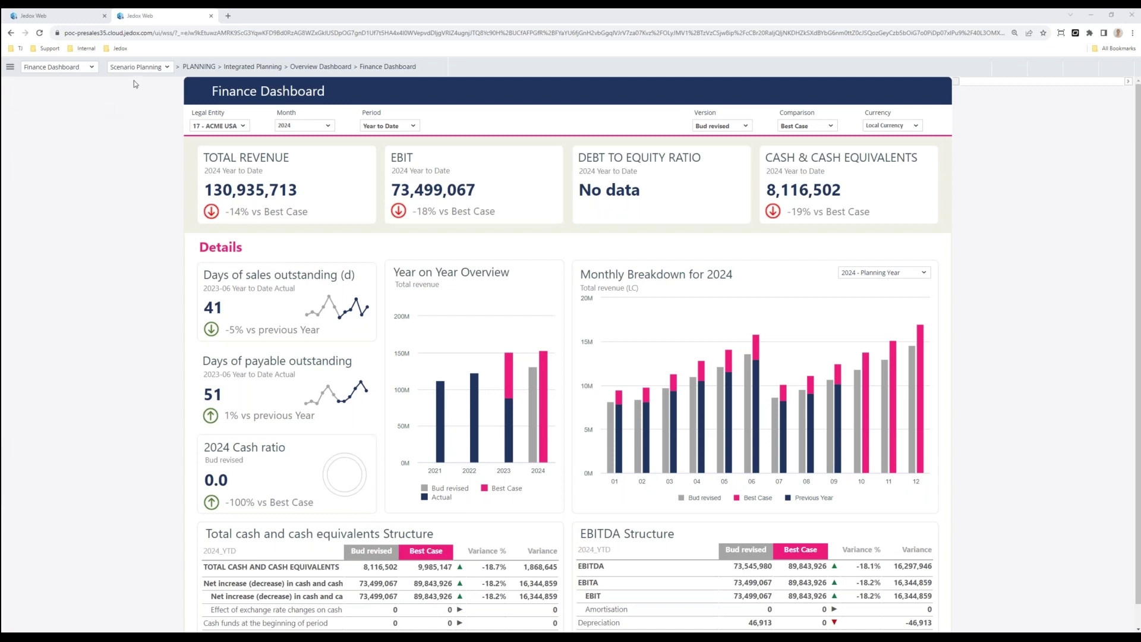
left_click(169, 69)
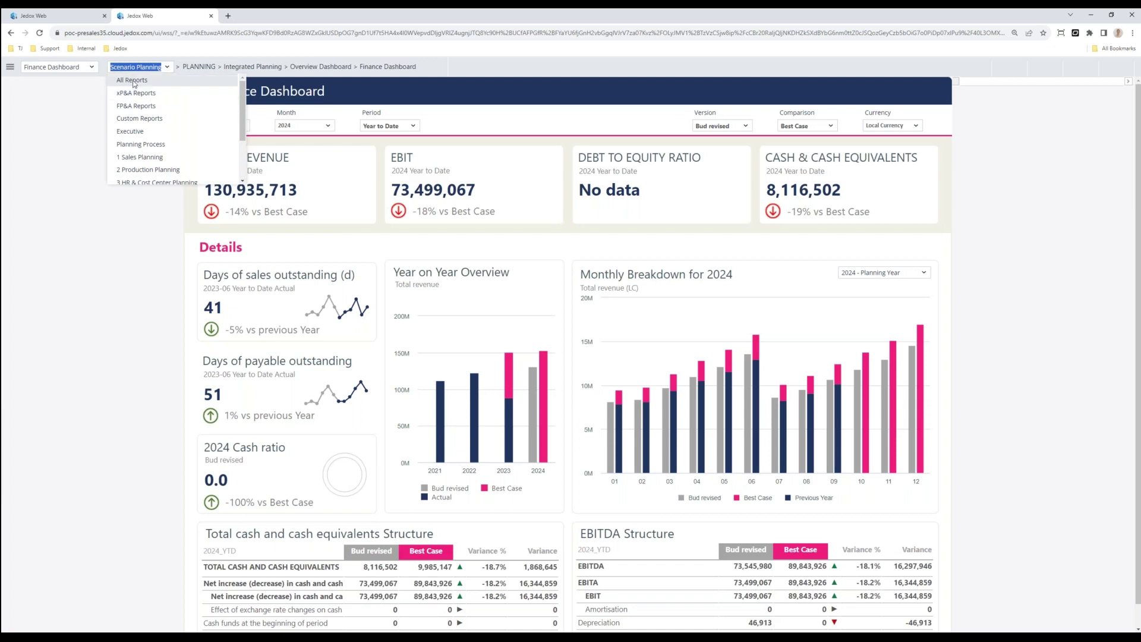
left_click(130, 80)
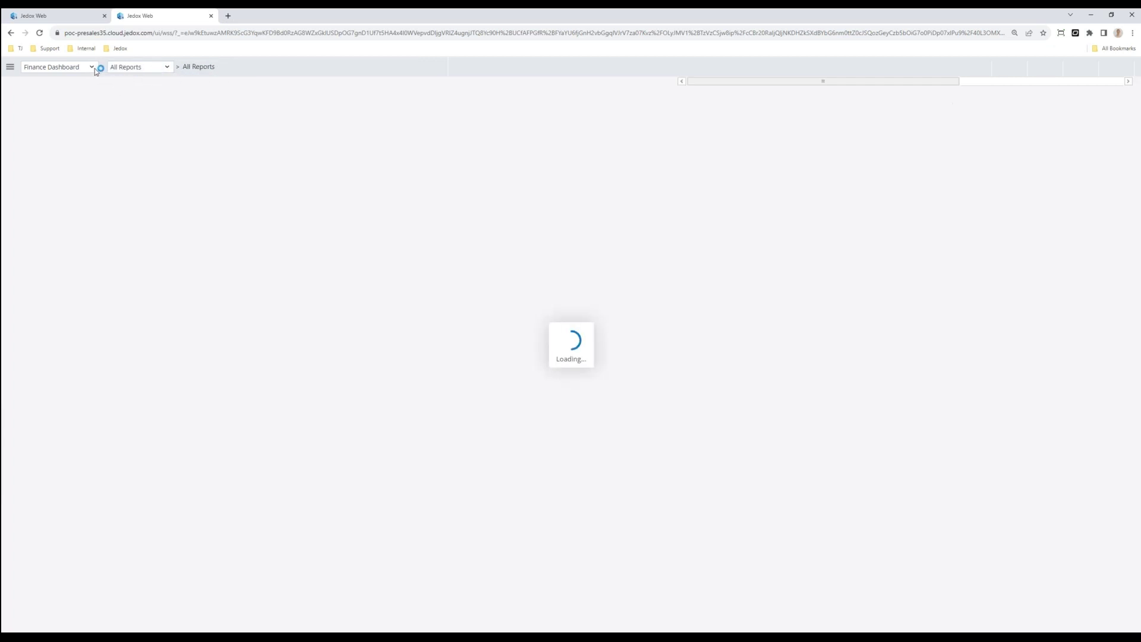
Step: Open the ETL page under ADMIN, Data Integration to view the available connectors
left_click(94, 68)
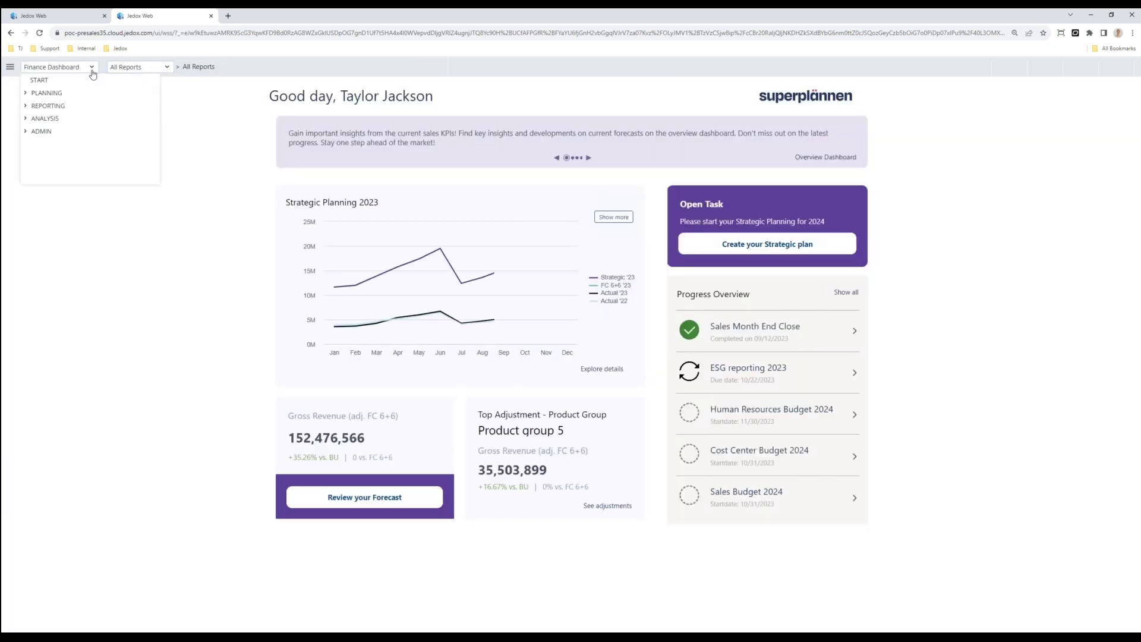
left_click(26, 132)
scroll(35, 144, "down", 1)
left_click(31, 168)
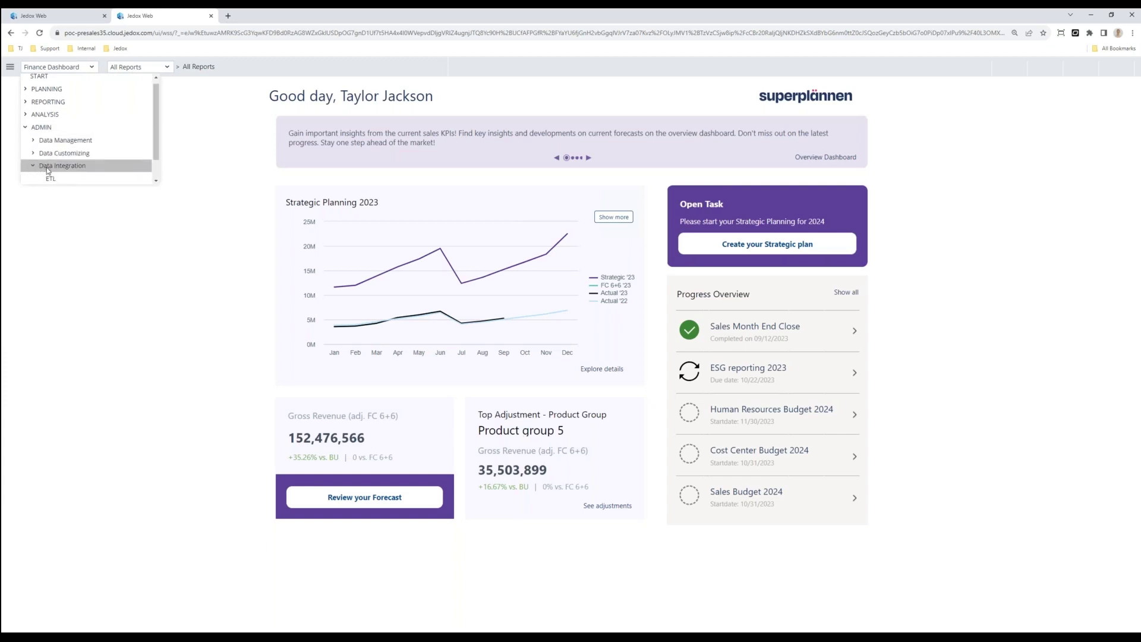
left_click(52, 154)
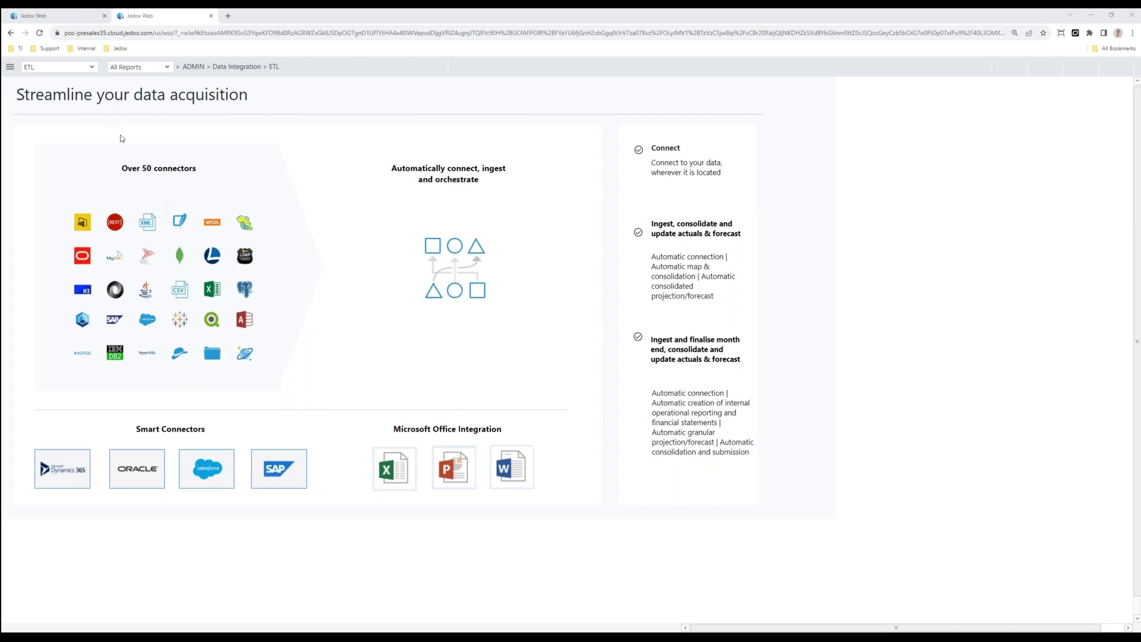
Step: Open the Bottom Up sales report under PLANNING, Integrated Planning, Profit & Loss, Sales
left_click(92, 68)
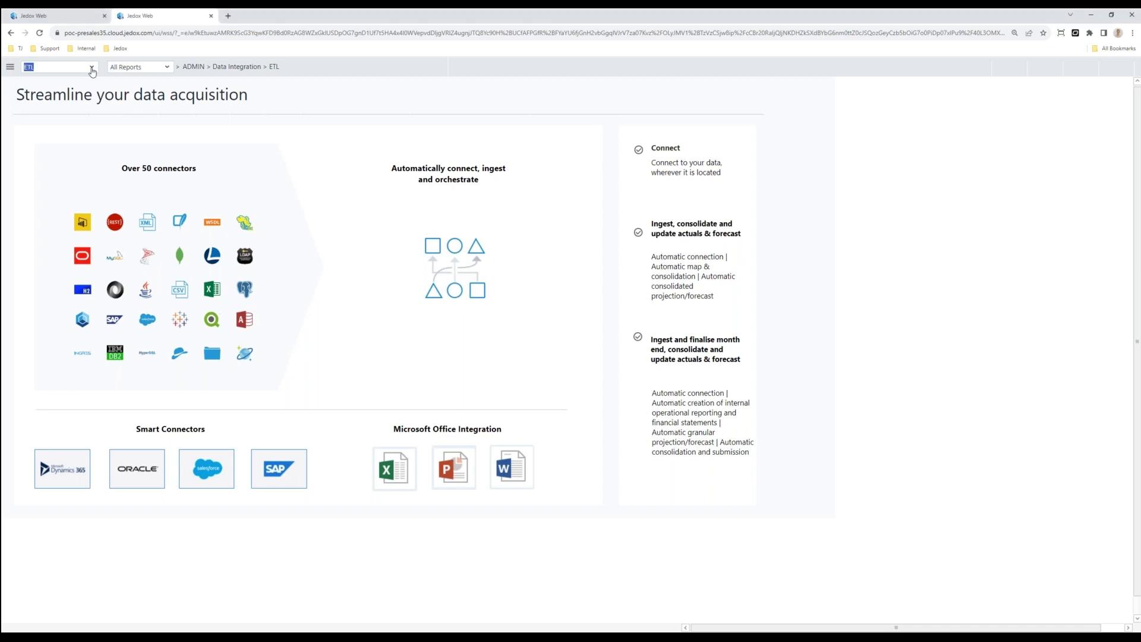
left_click(27, 95)
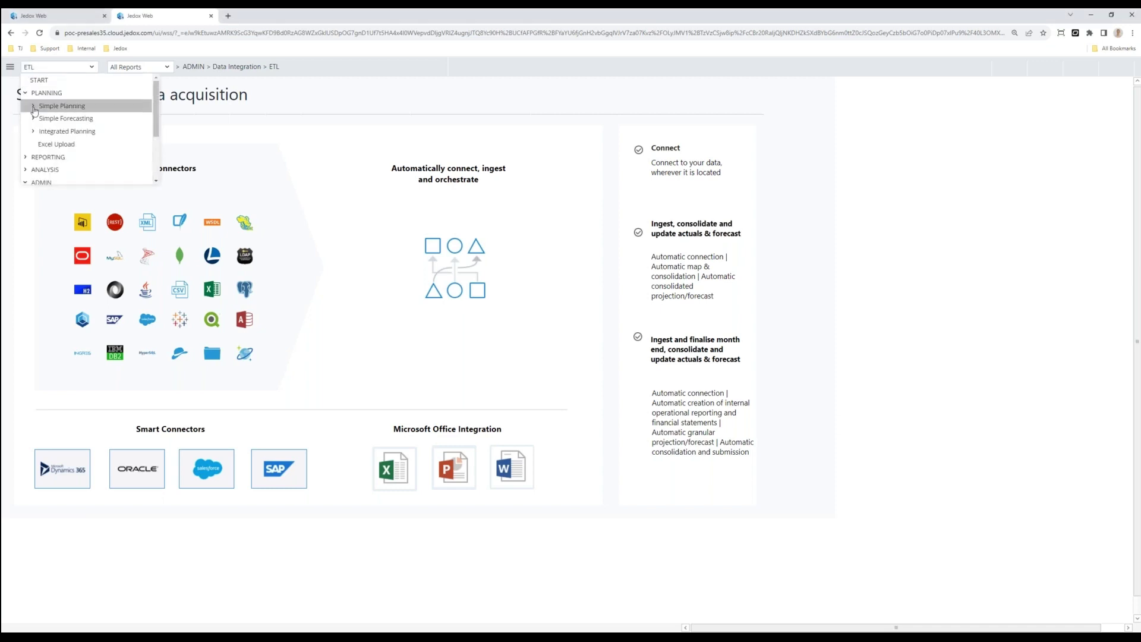
left_click(33, 118)
scroll(42, 120, "down", 1)
left_click(42, 100)
left_click(49, 113)
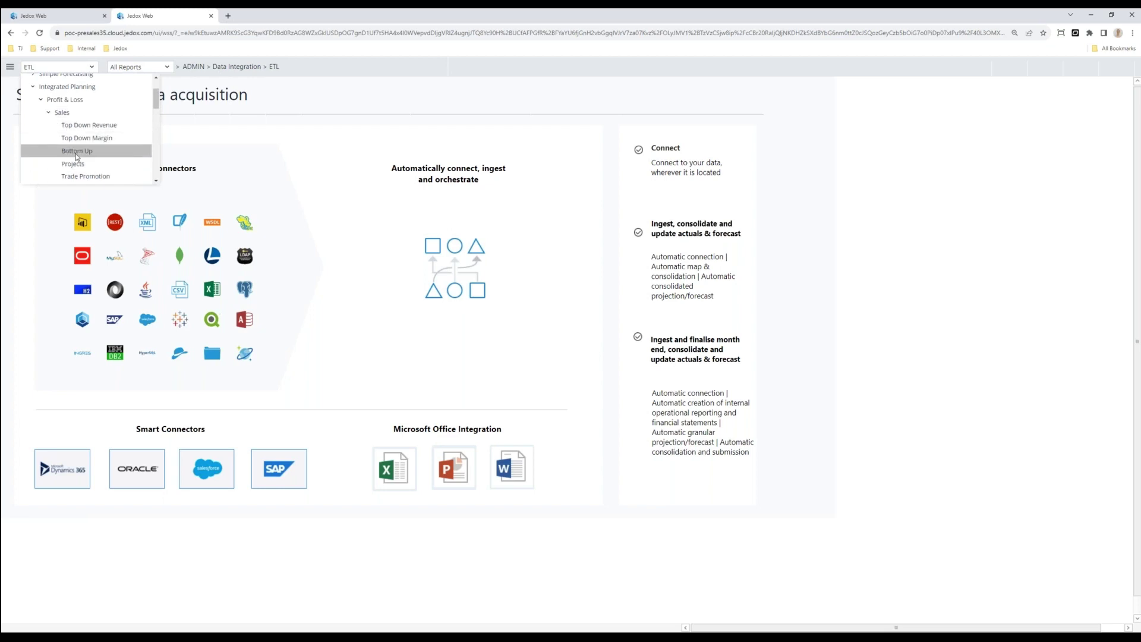
left_click(76, 152)
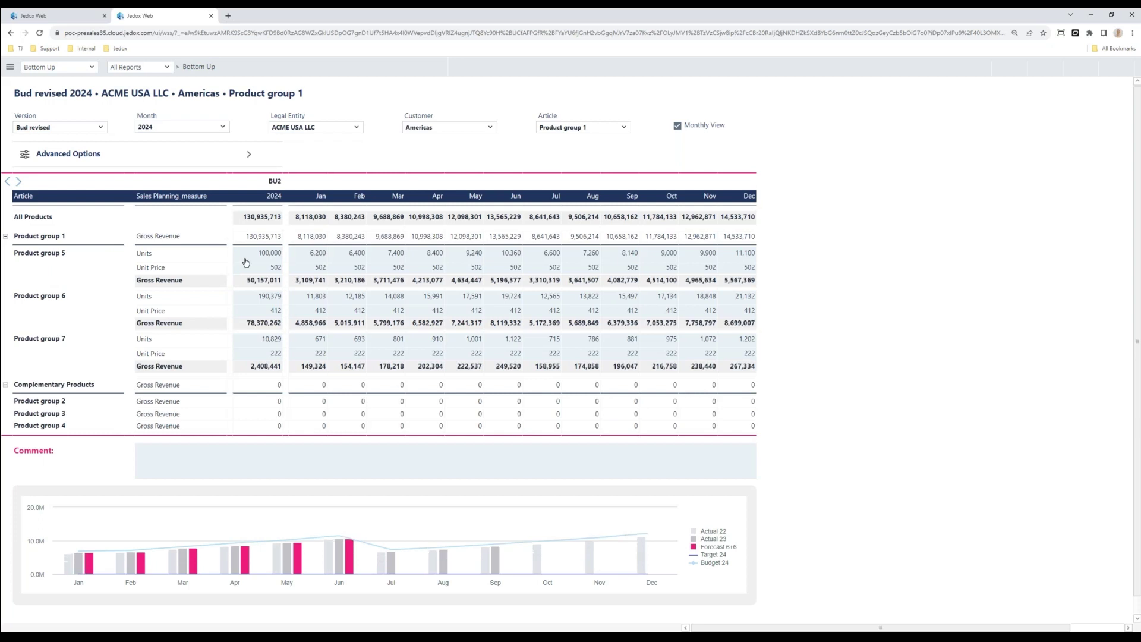
Step: Review the drill history of Product group 5's 2024 Units cell and close the history window
right_click(274, 255)
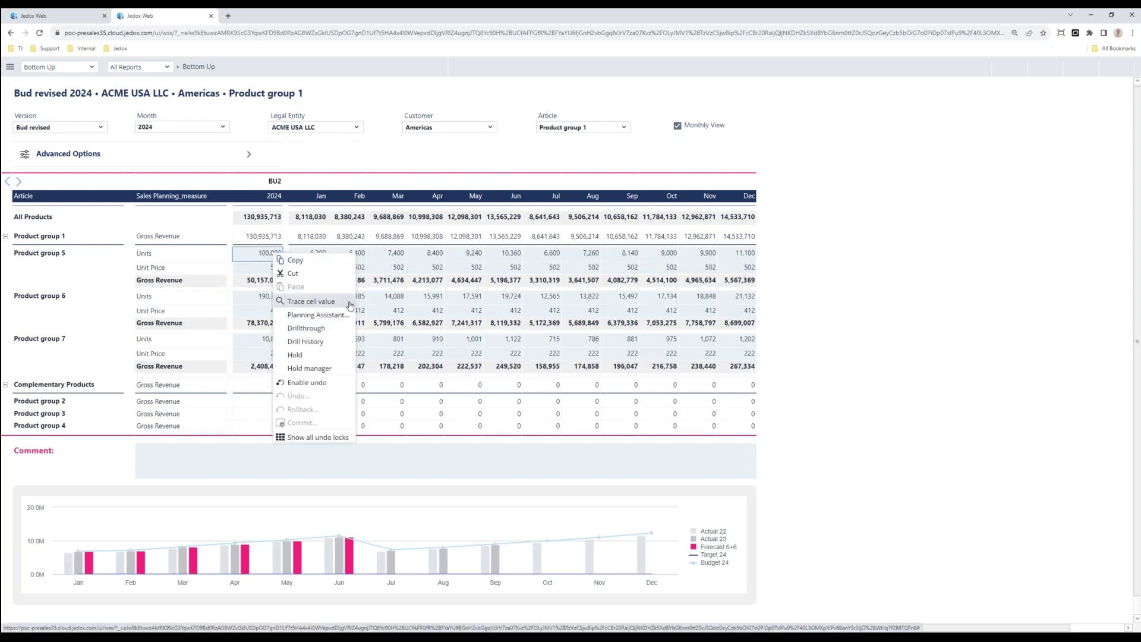
left_click(315, 344)
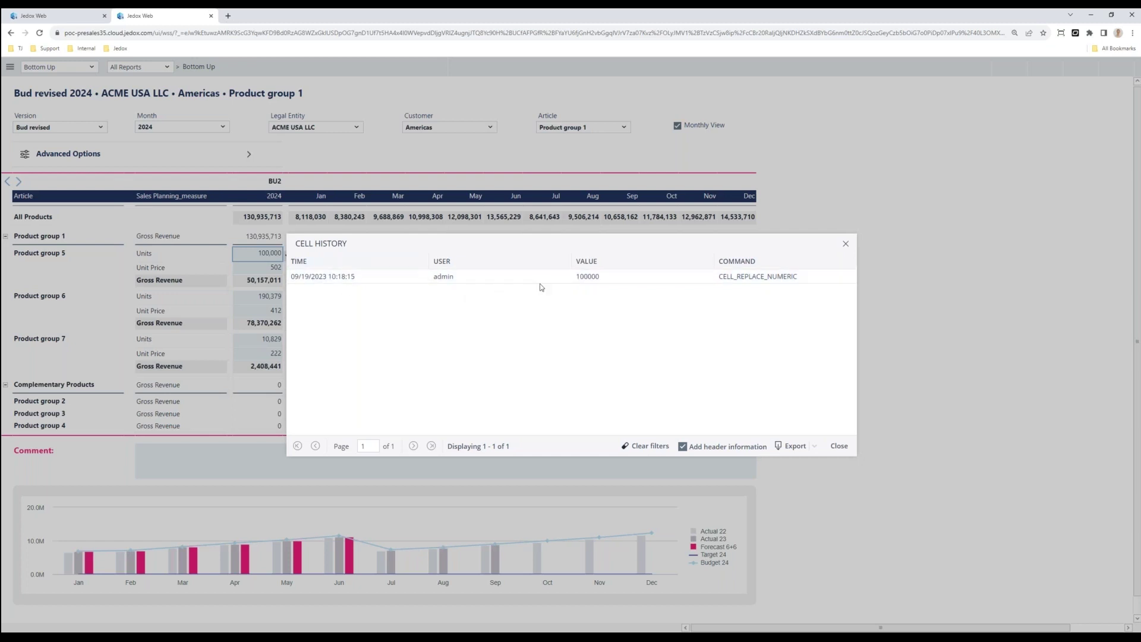
left_click(845, 246)
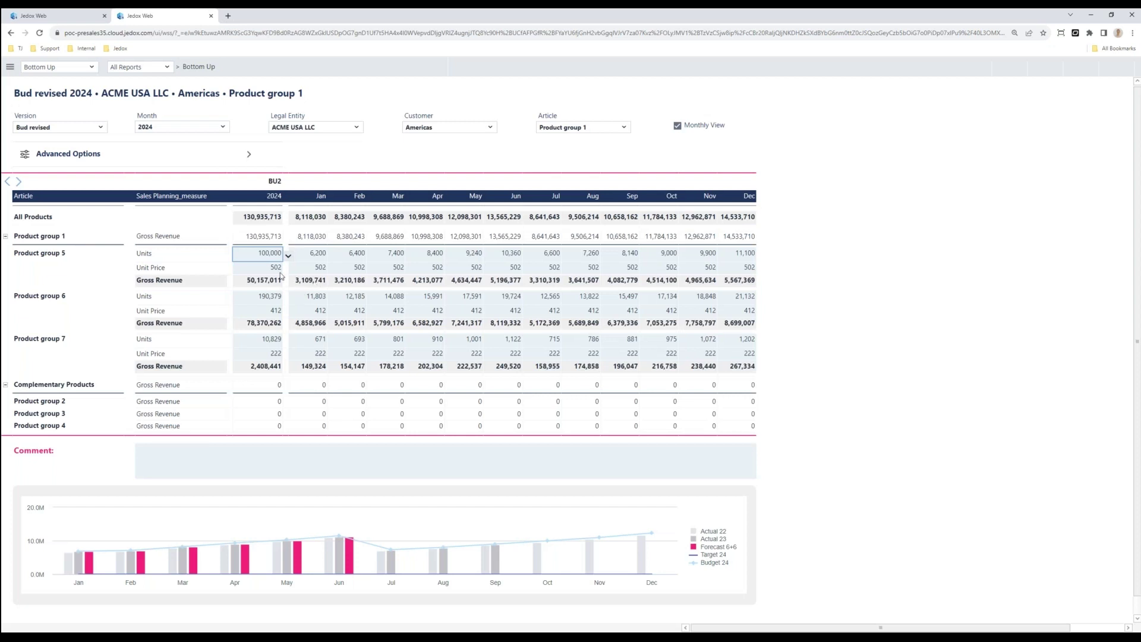
left_click(68, 19)
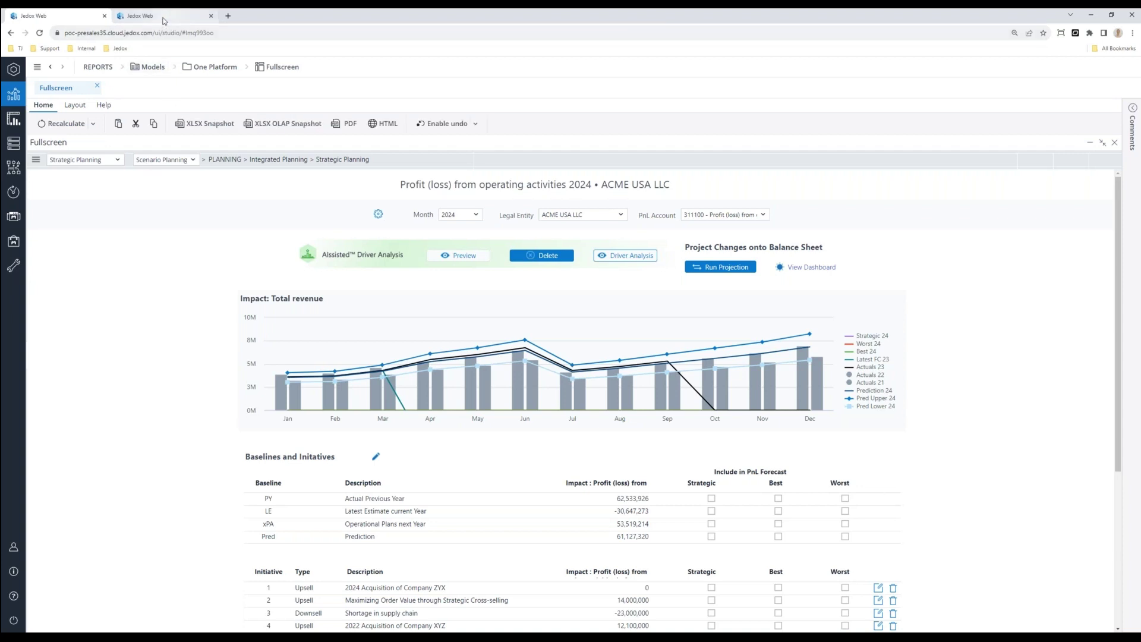
left_click(165, 21)
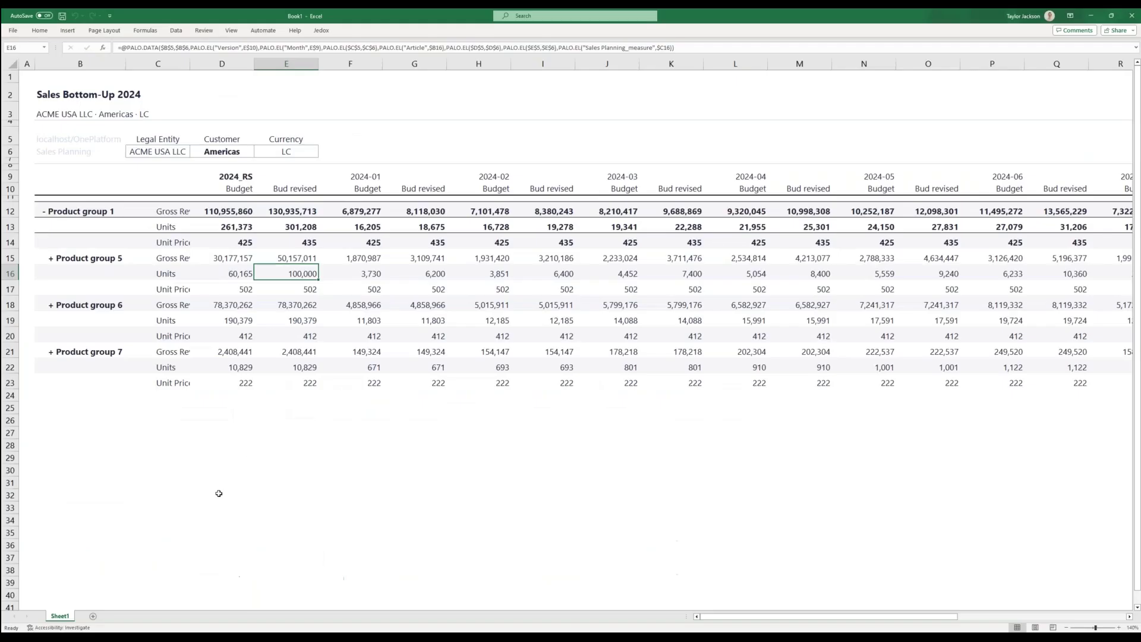
Step: Switch to the Excel sheet and calculate Product group 7's 2024 Bud revised unit price in cell E24 with the formula =E21/E22
left_click(300, 410)
left_click(330, 411)
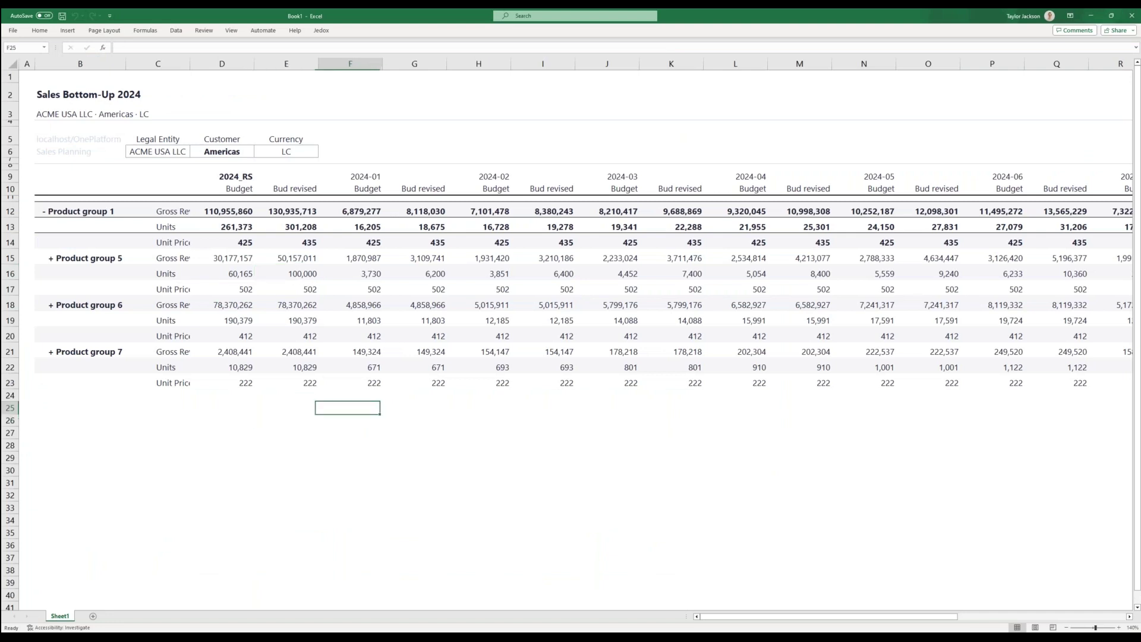
left_click(309, 406)
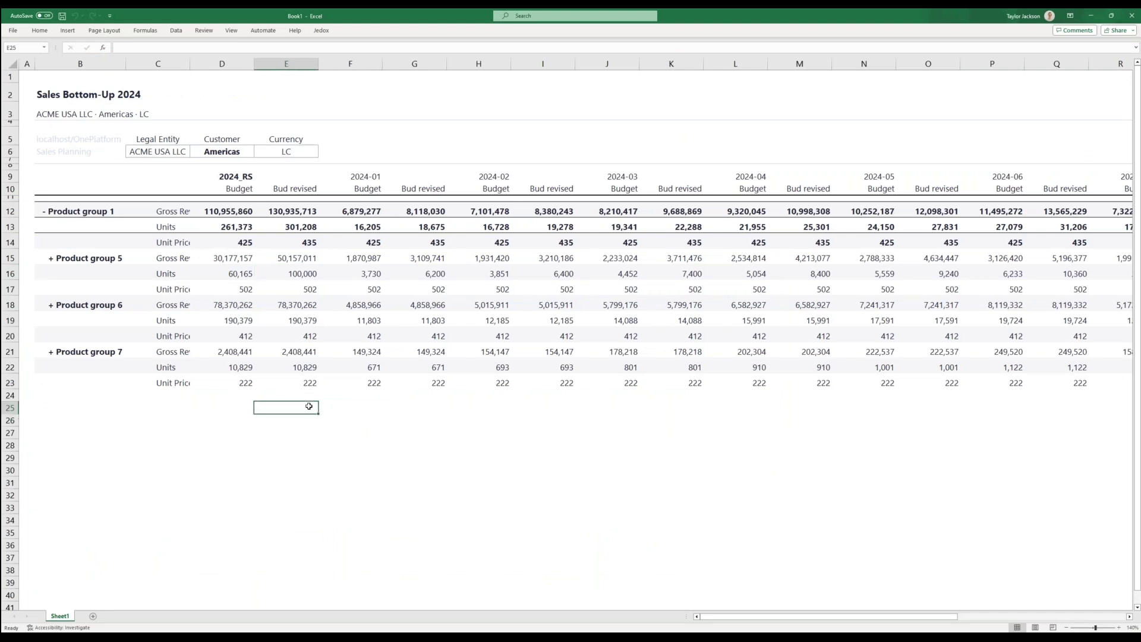
key("Up")
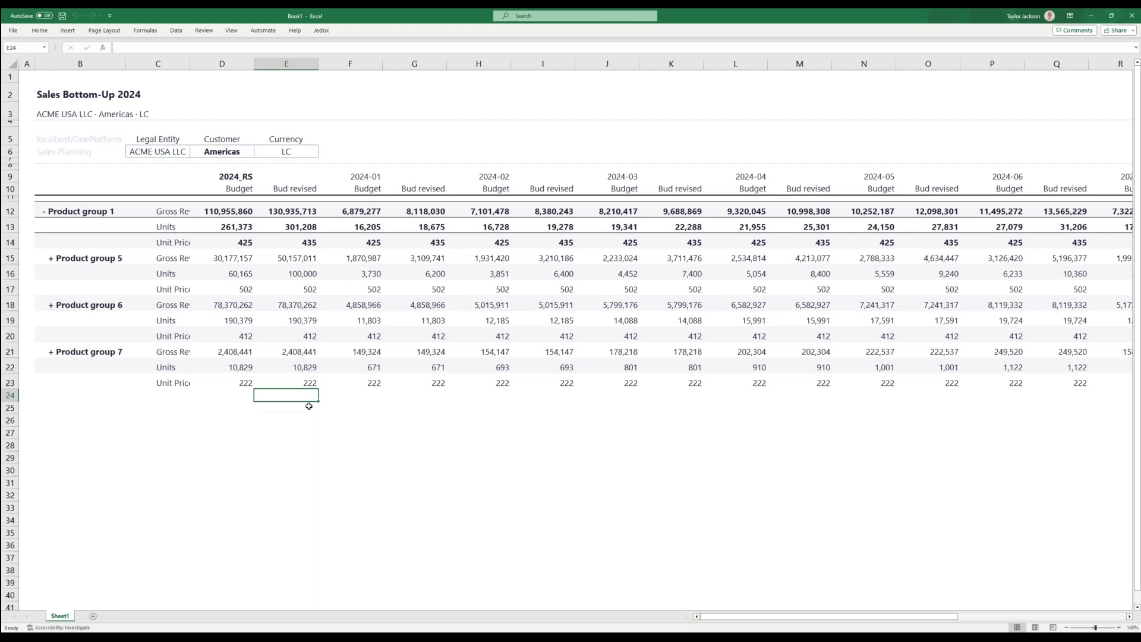
type("=")
key("Up")
key("Up")
key("Up")
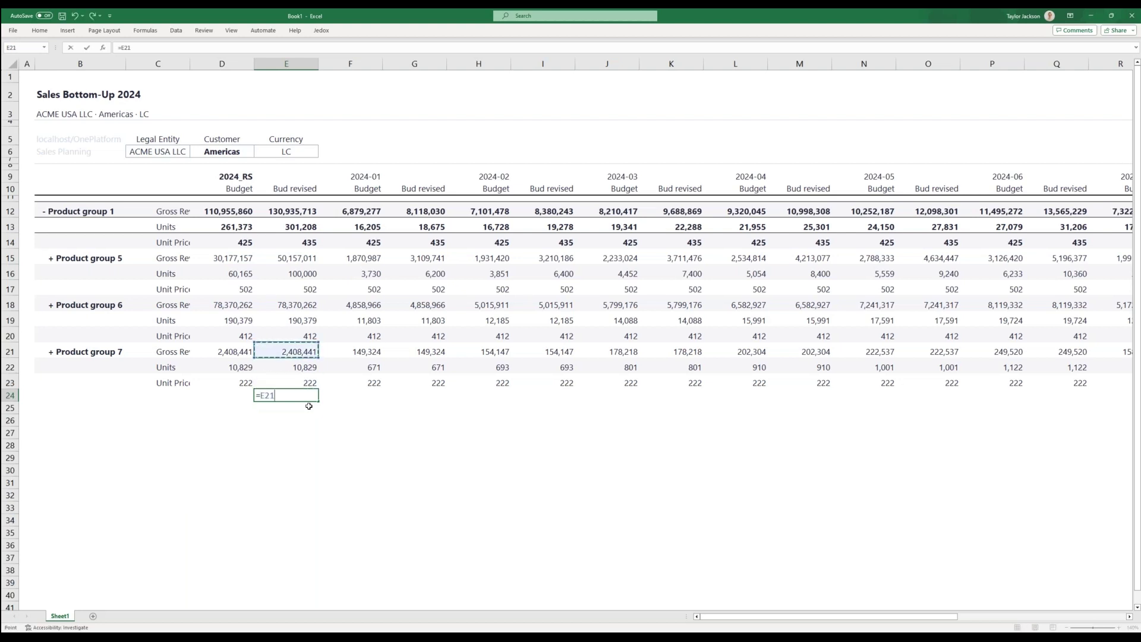
type("/")
key("Up")
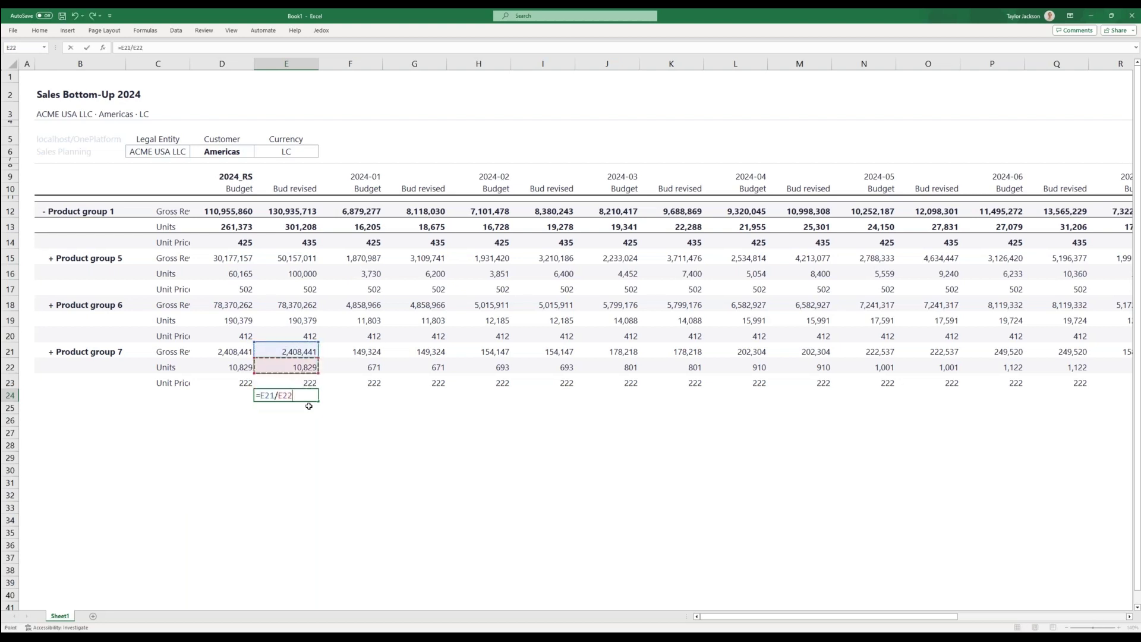
key("Return")
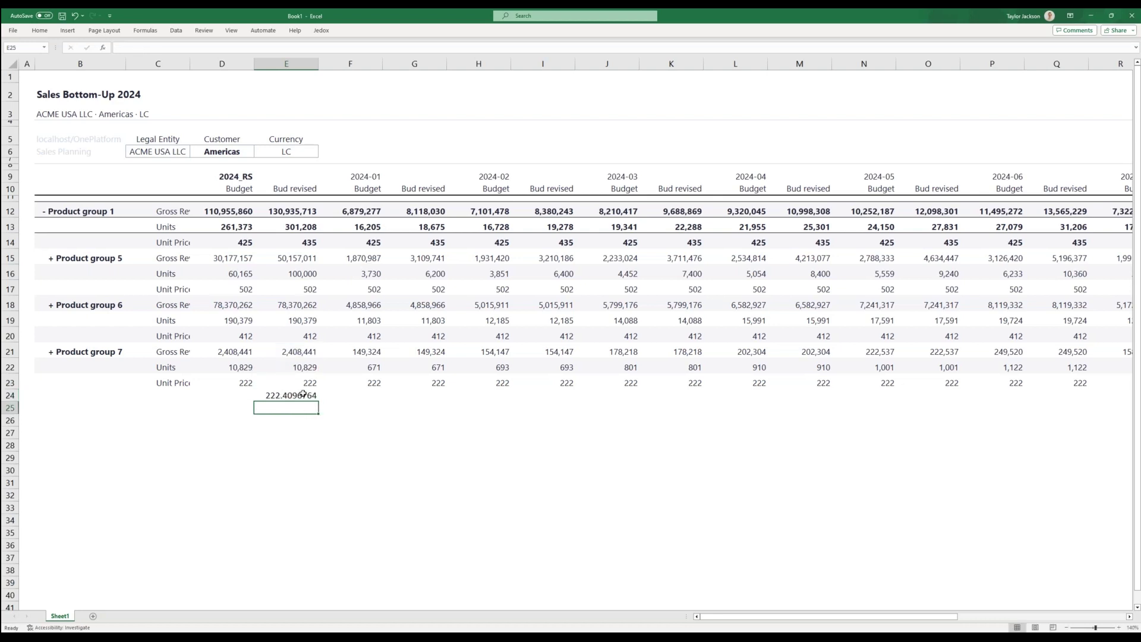
left_click(285, 396)
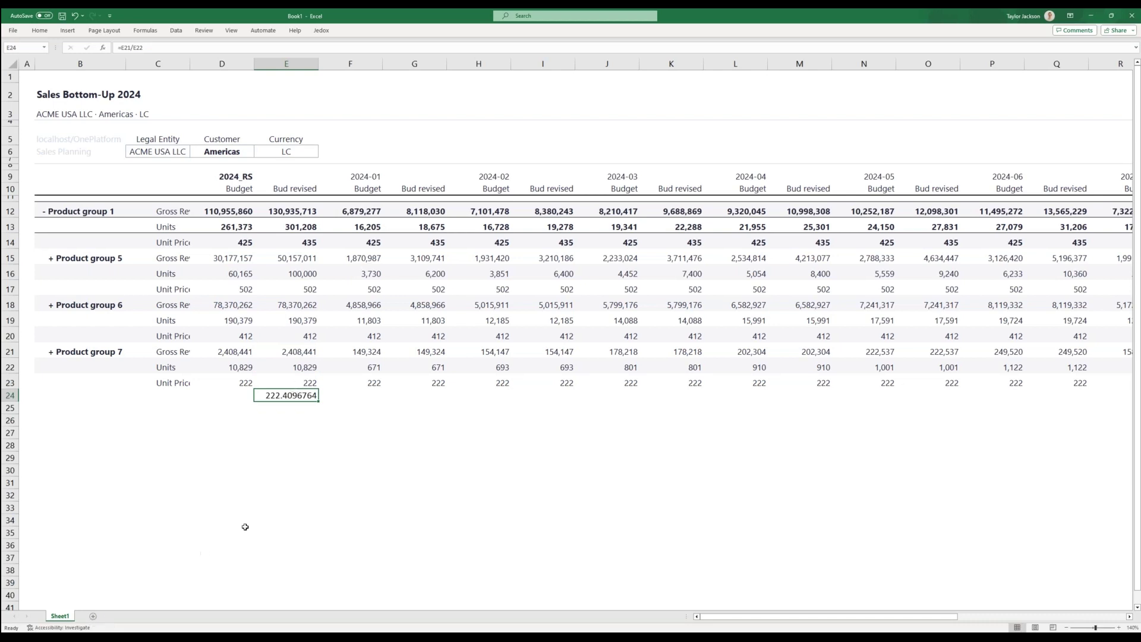
left_click(300, 447)
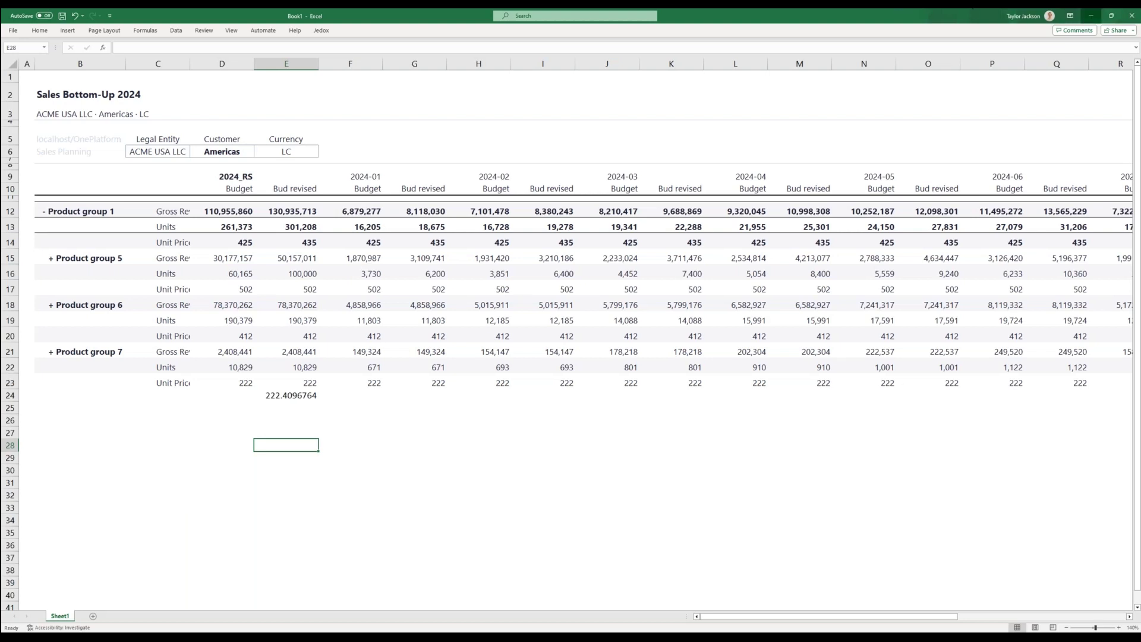
left_click(1092, 15)
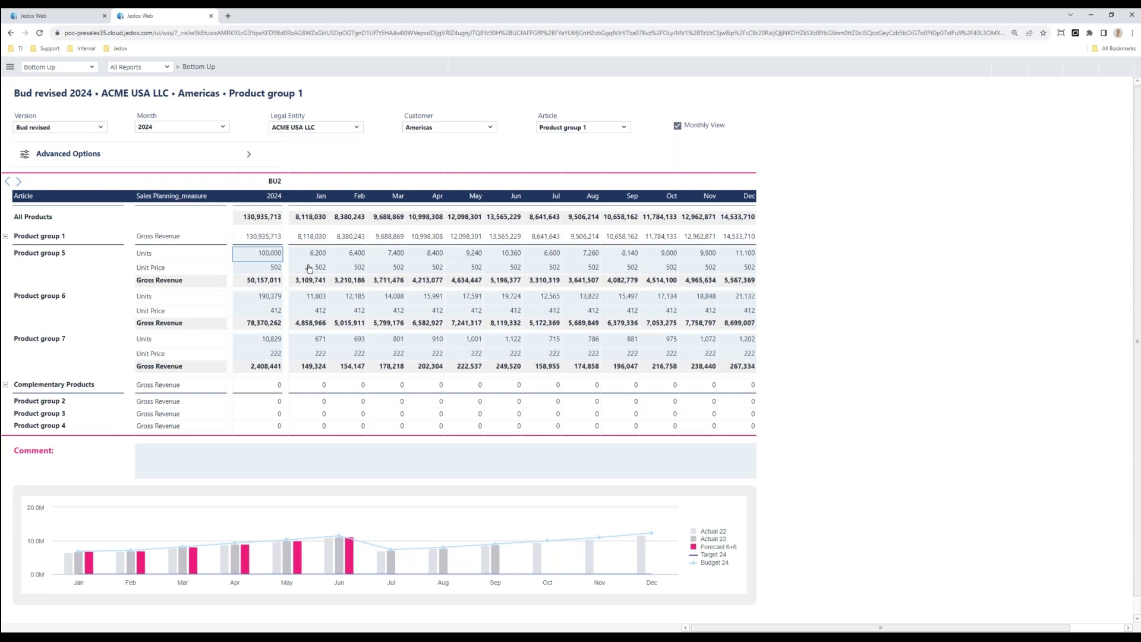
mouse_move(183, 567)
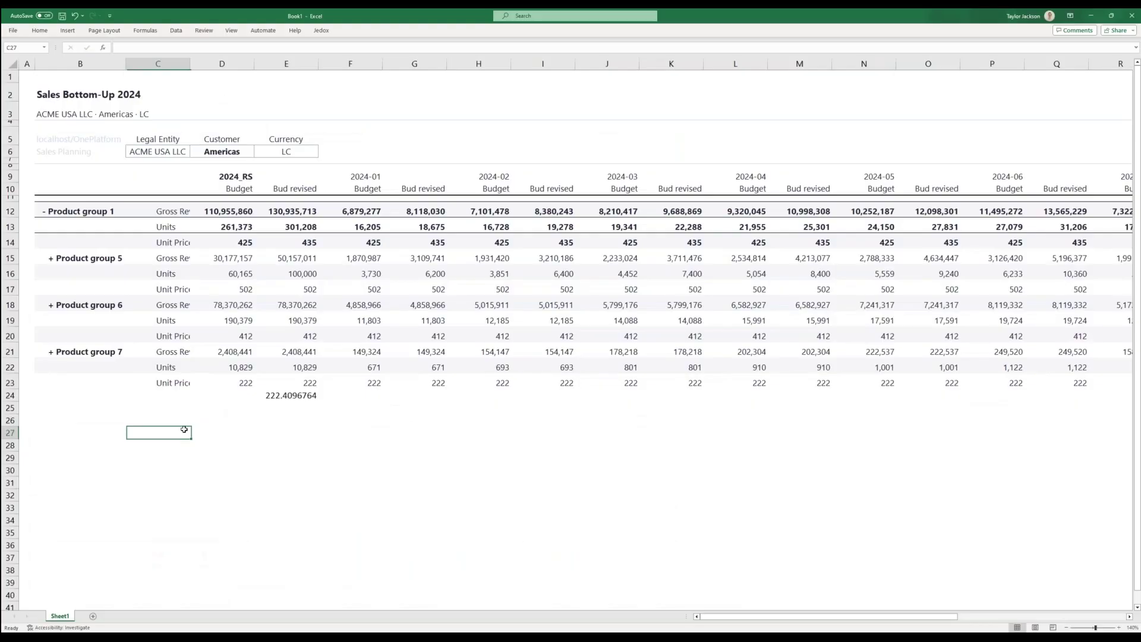
left_click(284, 422)
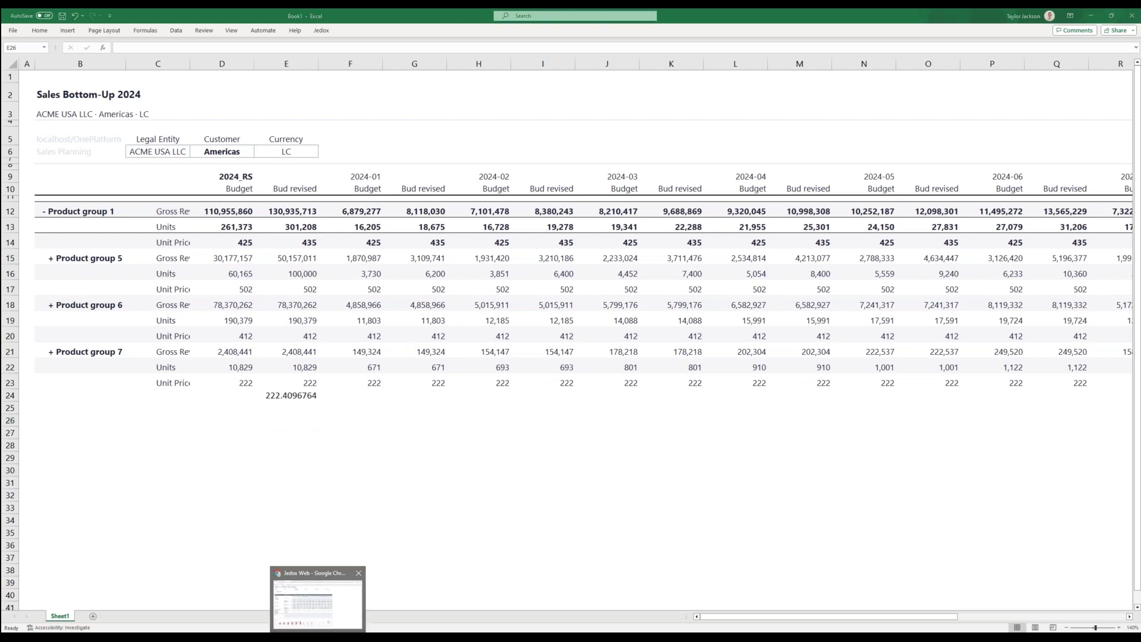
Step: Return to Jedox Web and open the report selection at the PLANNING section
left_click(311, 606)
left_click(92, 67)
scroll(79, 113, "up", 3)
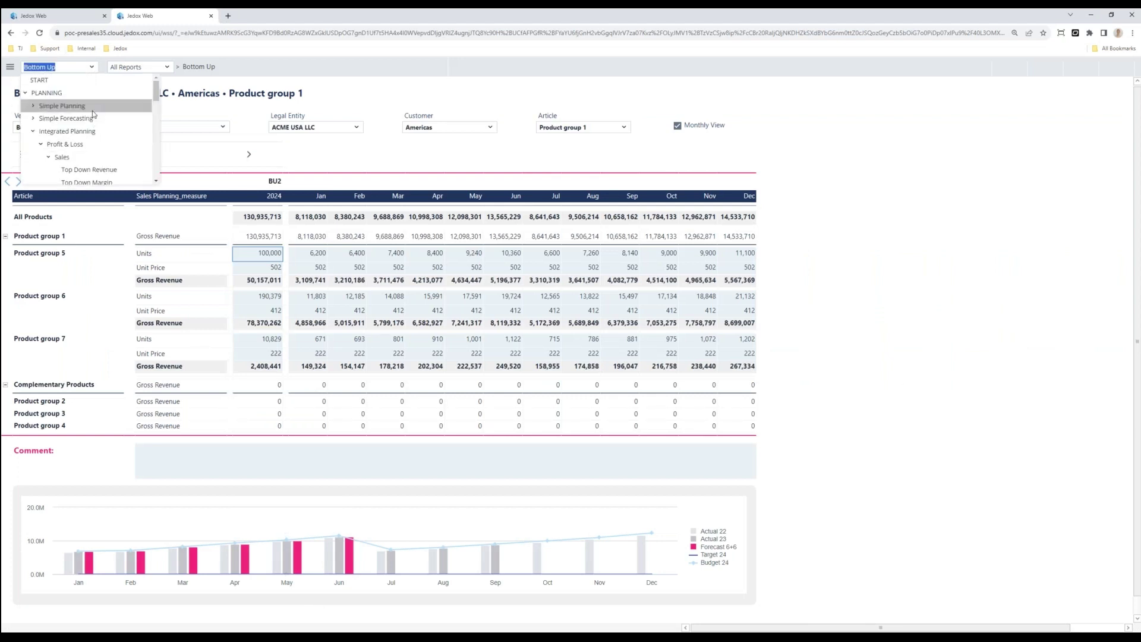